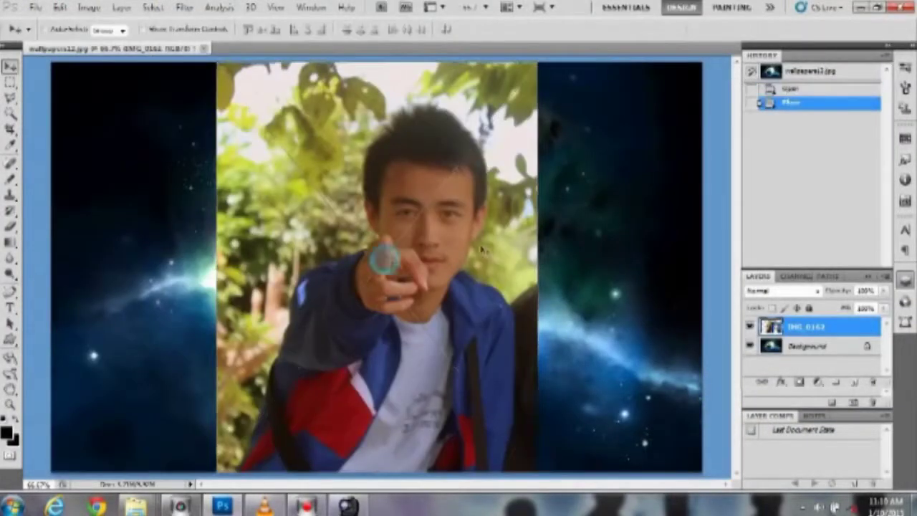
# Shrink the placed IMG_0162 boy photo and position it over the planet
pyautogui.moveTo(384, 259); pyautogui.dragTo(401, 258)
pyautogui.hotkey('ctrl', 't')
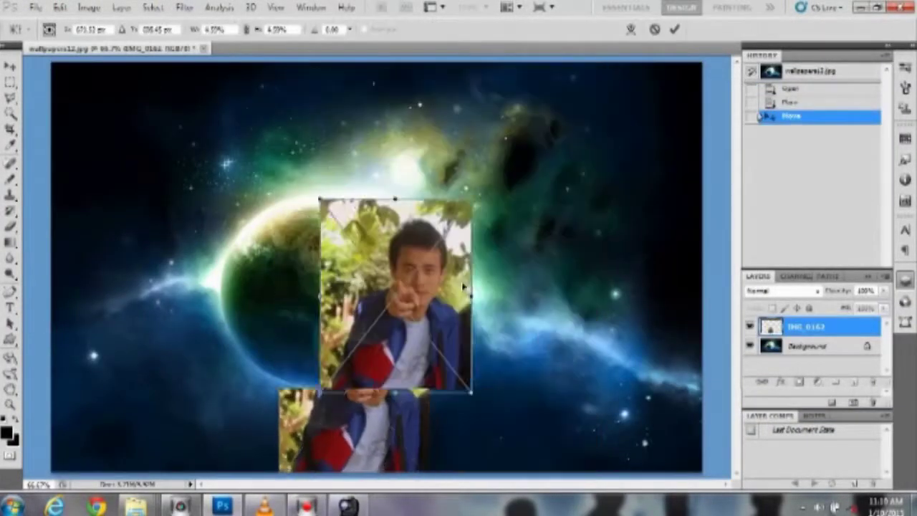
pyautogui.moveTo(537, 472); pyautogui.dragTo(473, 331)
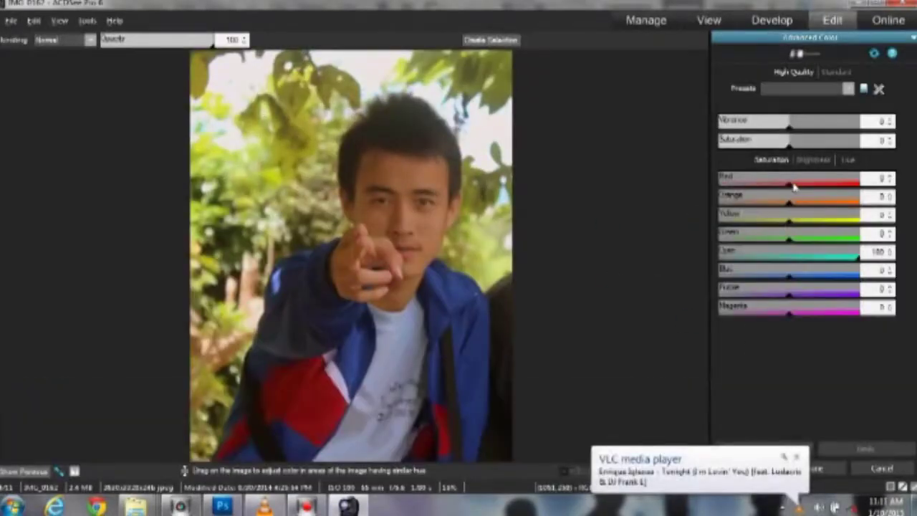
# Desaturate the photo's yellows and greens, then add a cyan tint with Color Balance
pyautogui.moveTo(788, 202)
pyautogui.mouseDown()
pyautogui.moveTo(750, 202)
pyautogui.moveTo(724, 221)
pyautogui.mouseUp()
pyautogui.moveTo(788, 239); pyautogui.dragTo(860, 238)
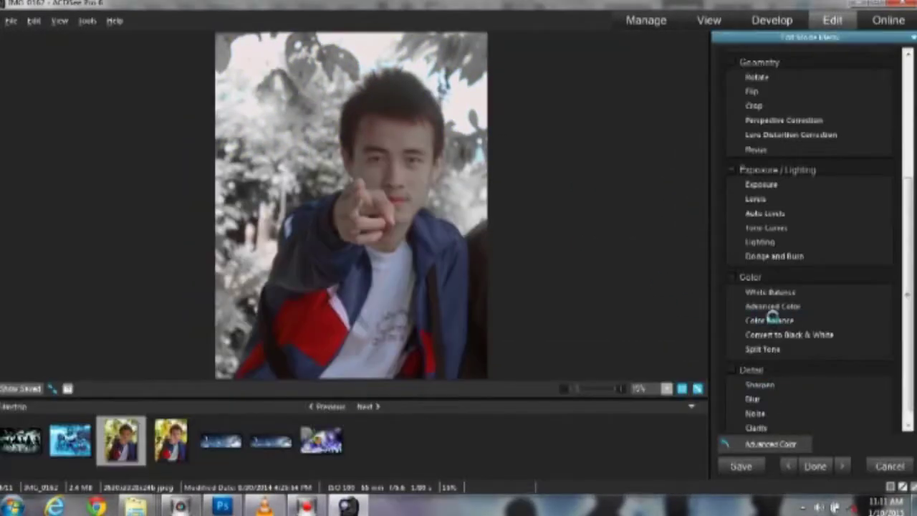
pyautogui.click(773, 321)
pyautogui.moveTo(791, 254)
pyautogui.mouseDown()
pyautogui.moveTo(812, 254)
pyautogui.moveTo(811, 233)
pyautogui.mouseUp()
pyautogui.click(814, 468)
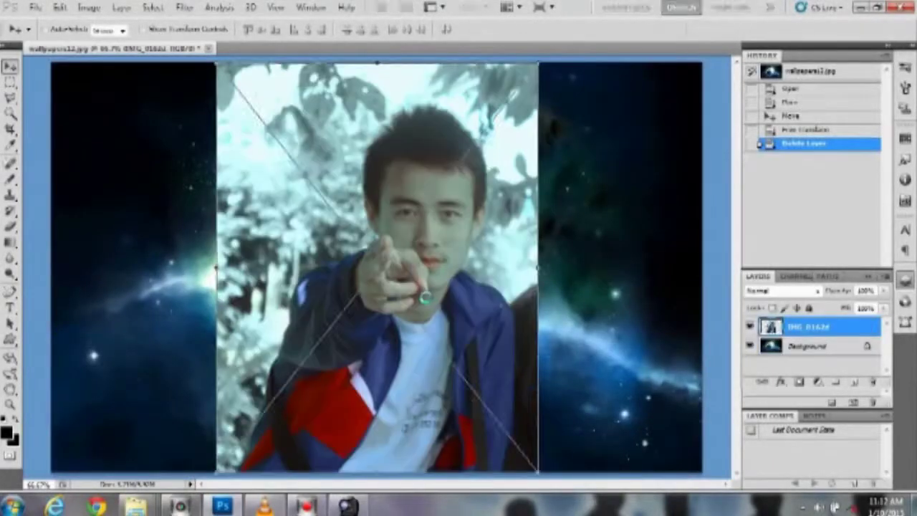
# Shrink the pasted cyan-tinted photo and commit its size and position
pyautogui.moveTo(537, 62)
pyautogui.mouseDown()
pyautogui.moveTo(401, 224)
pyautogui.moveTo(464, 75)
pyautogui.mouseUp()
pyautogui.press('Return')
pyautogui.press('e')
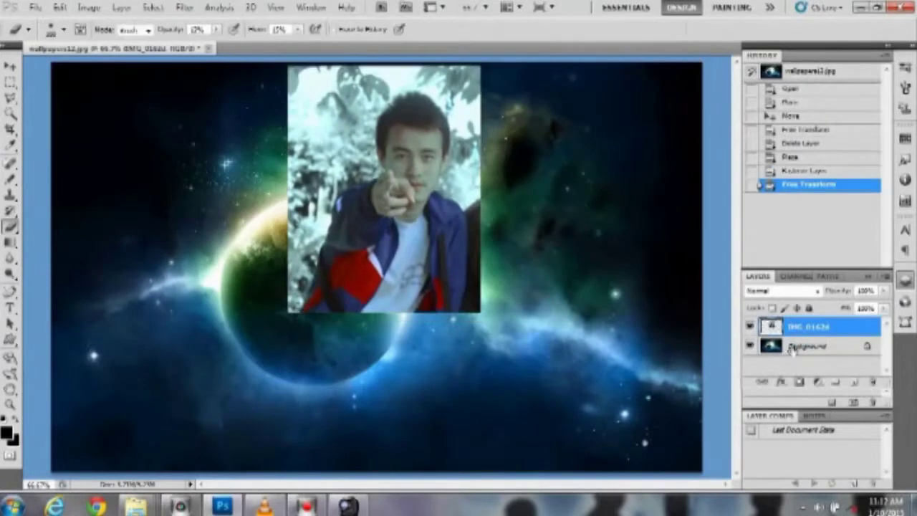
# Convert the Background into Layer 0 and move it above the boy photo
pyautogui.doubleClick(806, 346)
pyautogui.click(569, 149)
pyautogui.hotkey('ctrl', '[')
pyautogui.click(795, 327)
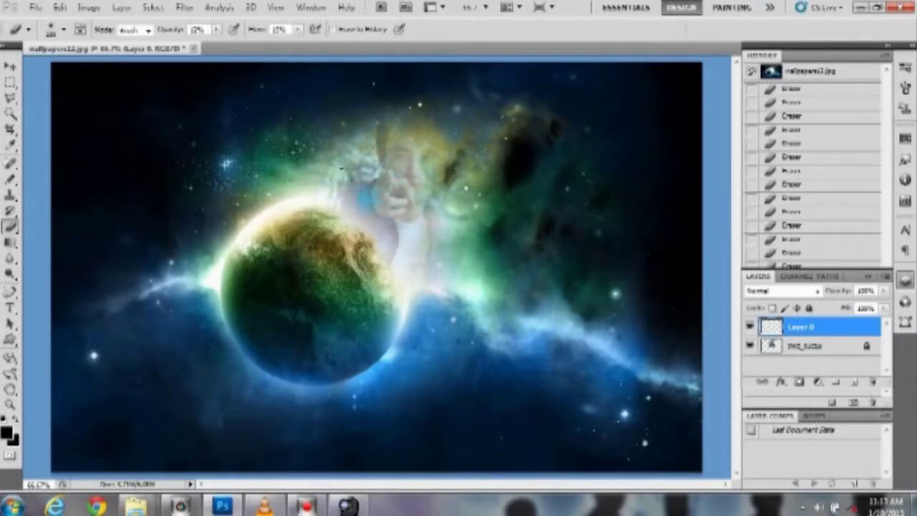
# Nudge the boy photo up and left, then soft-erase Layer 0 to blend it in
pyautogui.press('v')
pyautogui.click(831, 346)
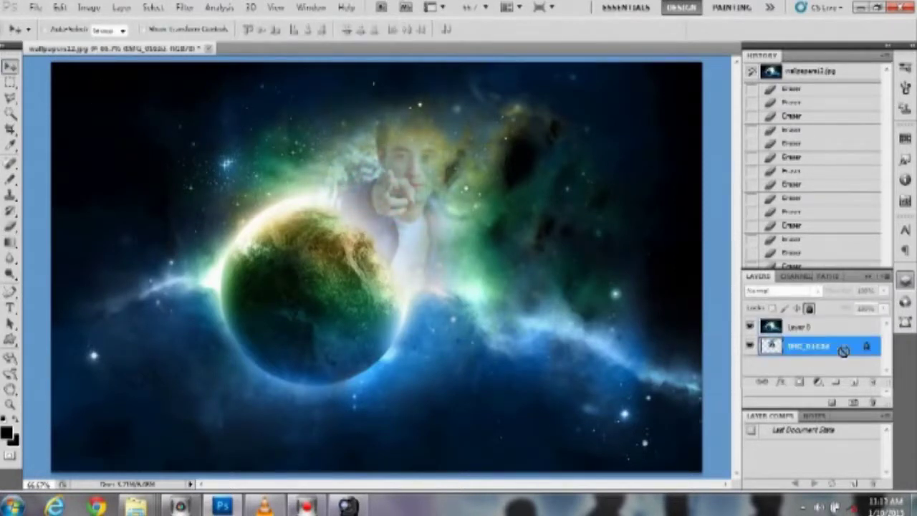
pyautogui.moveTo(422, 219); pyautogui.dragTo(412, 215)
pyautogui.hotkey('alt', ']')
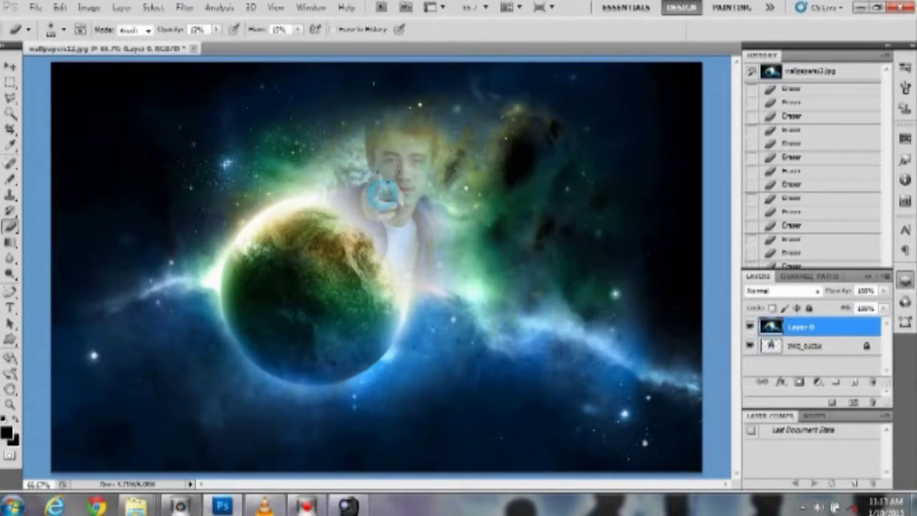
pyautogui.moveTo(501, 229); pyautogui.dragTo(391, 247)
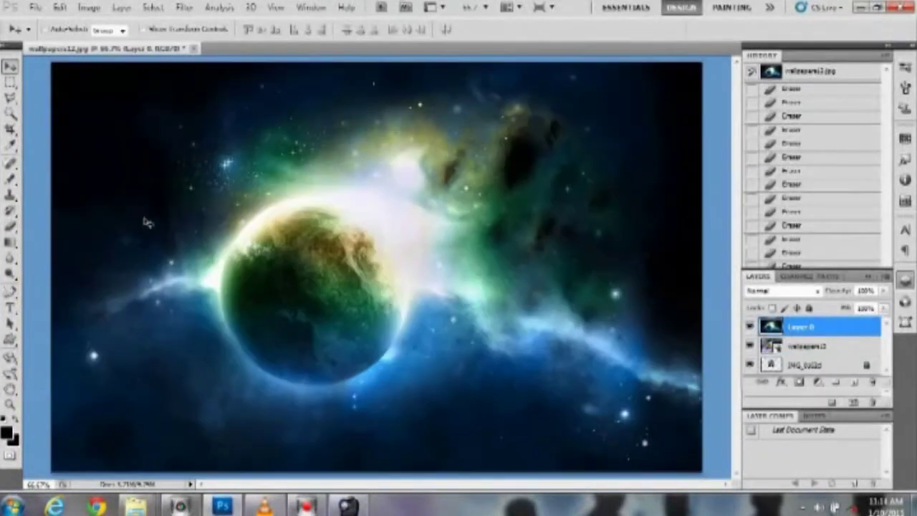
# Erase Layer 0 and the boy photo layer over the planet to reveal the face beneath
pyautogui.click(773, 366)
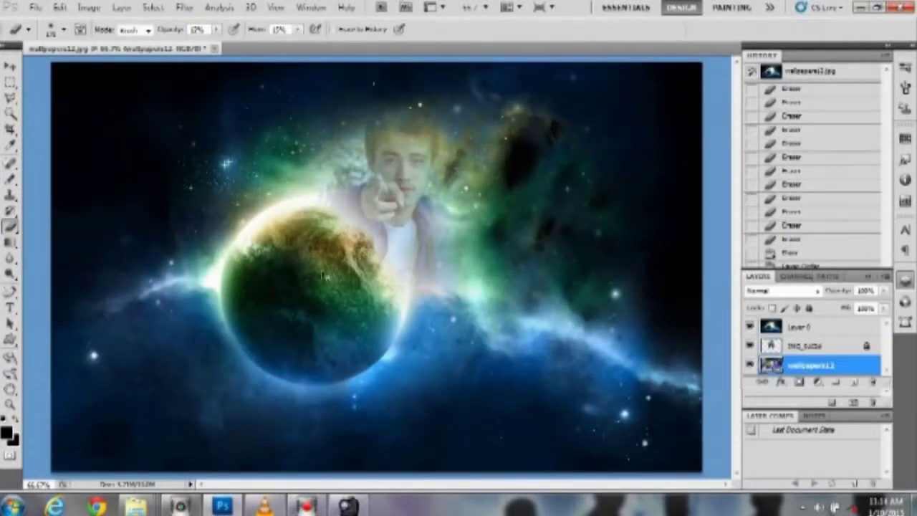
pyautogui.hotkey('alt', '.')
pyautogui.moveTo(276, 279); pyautogui.dragTo(290, 298)
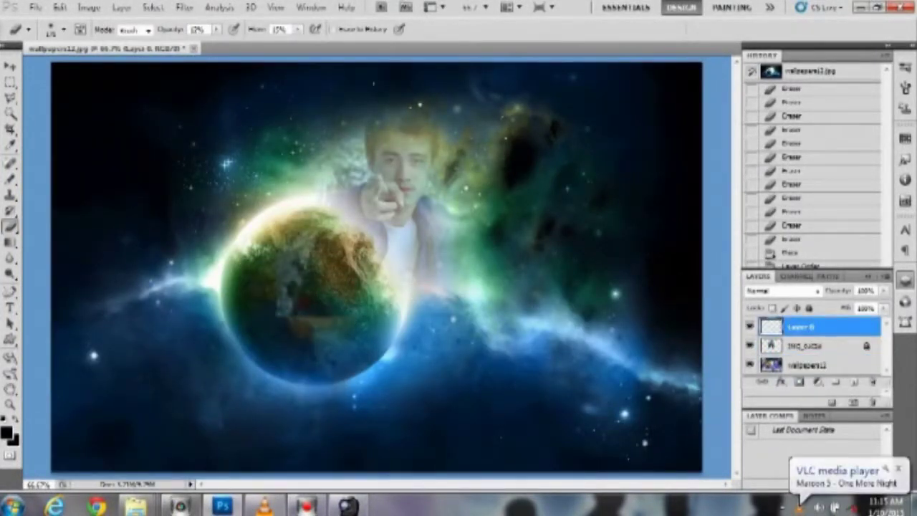
pyautogui.hotkey('alt', '[')
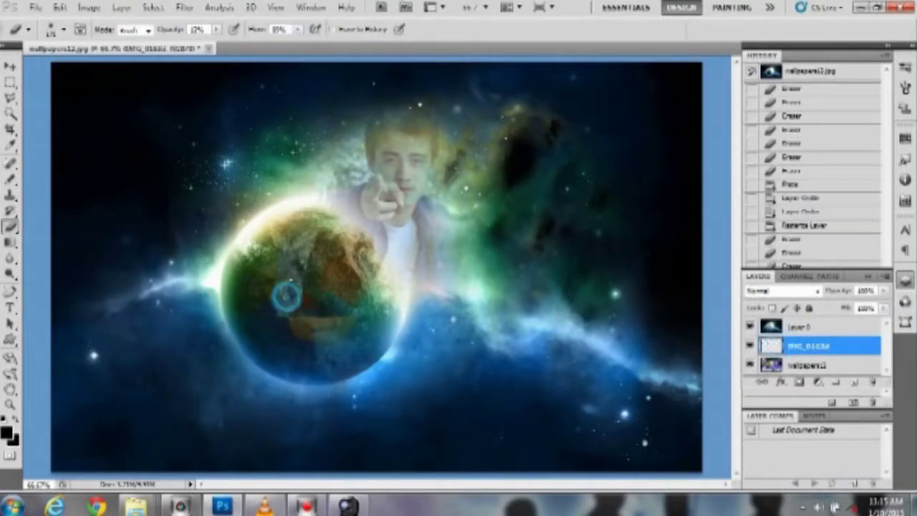
pyautogui.moveTo(286, 295); pyautogui.dragTo(309, 316)
pyautogui.hotkey('alt', ']')
pyautogui.moveTo(290, 275); pyautogui.dragTo(327, 290)
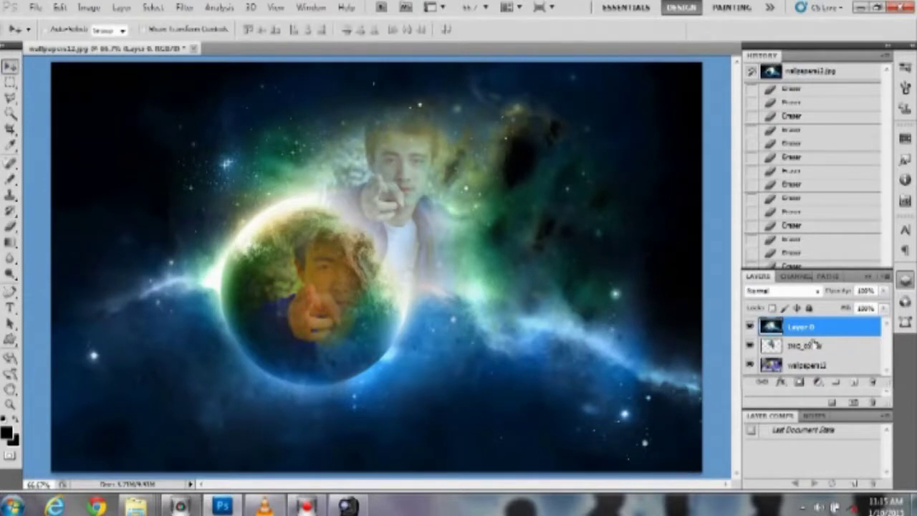
# Tint the bottom layer's planet face with Hue/Saturation, adjusting its hue and lightness
pyautogui.click(808, 365)
pyautogui.hotkey('ctrl', 'u')
pyautogui.moveTo(637, 213)
pyautogui.mouseDown()
pyautogui.moveTo(624, 213)
pyautogui.moveTo(642, 214)
pyautogui.mouseUp()
pyautogui.click(634, 256)
pyautogui.moveTo(647, 294); pyautogui.dragTo(642, 290)
pyautogui.click(777, 148)
pyautogui.click(11, 257)
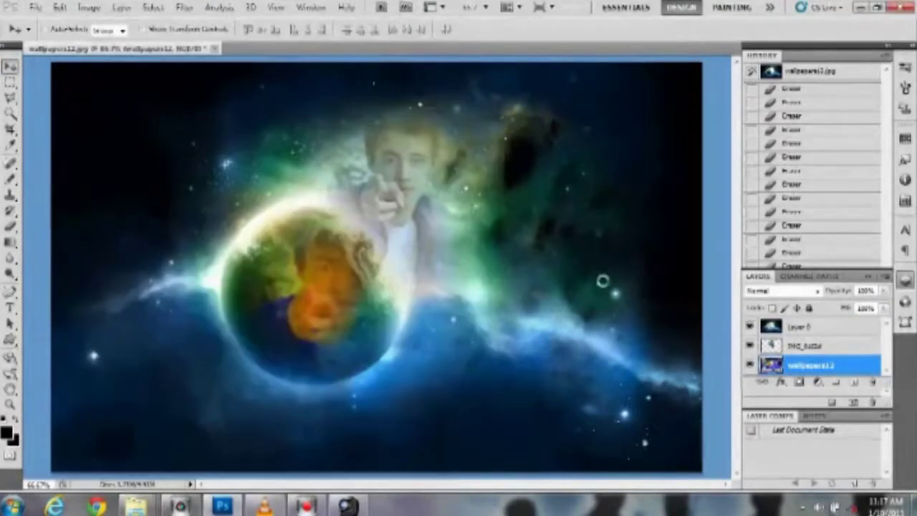
# Place the wallpaper006 harbour lightning photo as the top layer
pyautogui.moveTo(94, 442); pyautogui.dragTo(501, 382)
pyautogui.press('Return')
pyautogui.hotkey('ctrl', 'shift', ']')
# Delete the right, left and lower parts of the harbour photo with marquee selections
pyautogui.press('m')
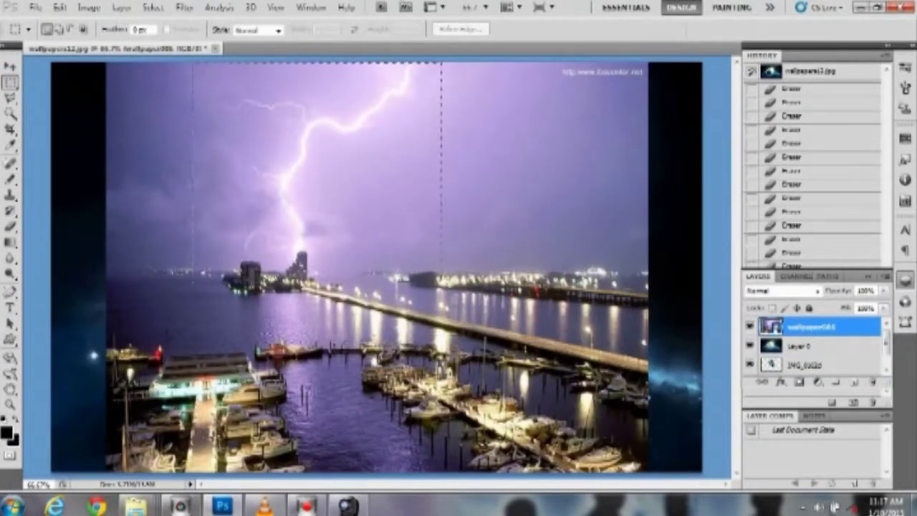
pyautogui.press('Delete')
pyautogui.press('Return')
pyautogui.press('Return')
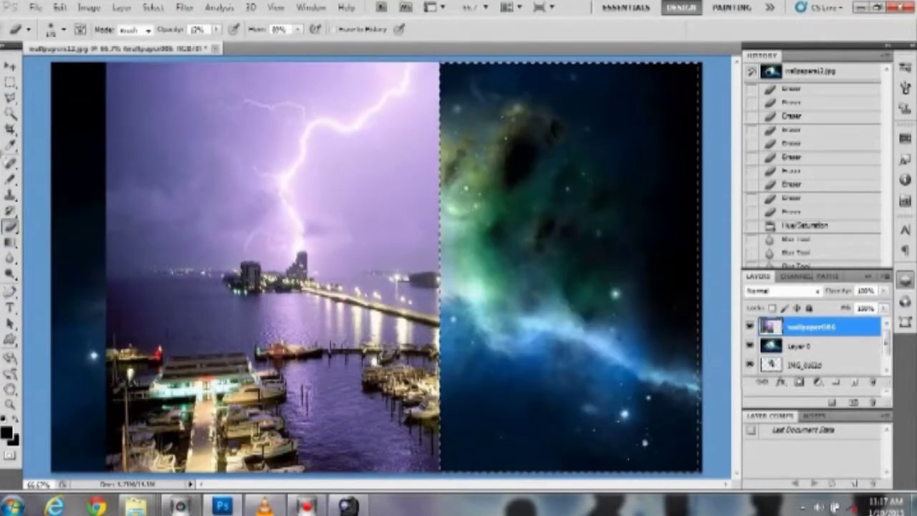
pyautogui.press('Delete')
pyautogui.moveTo(168, 257); pyautogui.dragTo(501, 480)
pyautogui.press('Delete')
# Soft-erase the lightning layer's left, lower and right edges
pyautogui.press('e')
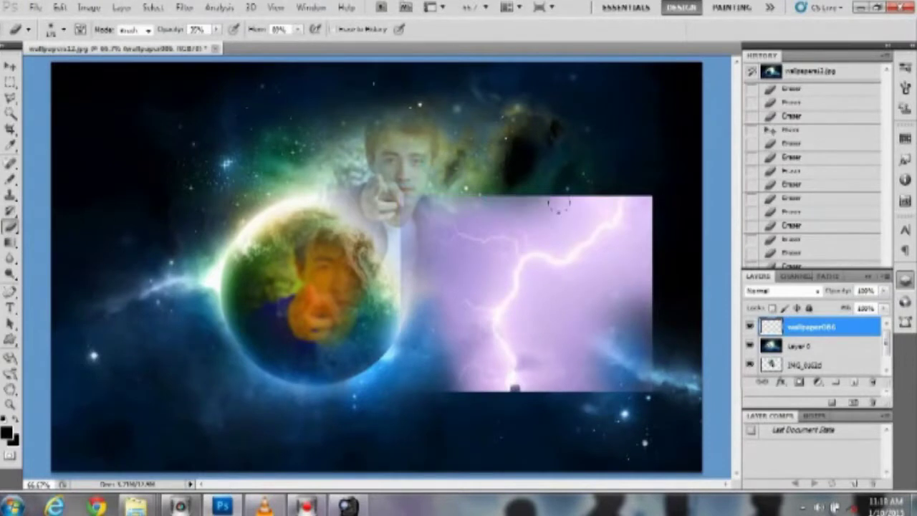
pyautogui.moveTo(558, 205)
pyautogui.mouseDown()
pyautogui.moveTo(429, 287)
pyautogui.moveTo(502, 337)
pyautogui.mouseUp()
pyautogui.moveTo(624, 207); pyautogui.dragTo(630, 344)
pyautogui.moveTo(656, 199); pyautogui.dragTo(645, 272)
pyautogui.moveTo(657, 239)
pyautogui.mouseDown()
pyautogui.moveTo(583, 184)
pyautogui.moveTo(557, 180)
pyautogui.moveTo(473, 286)
pyautogui.moveTo(536, 405)
pyautogui.mouseUp()
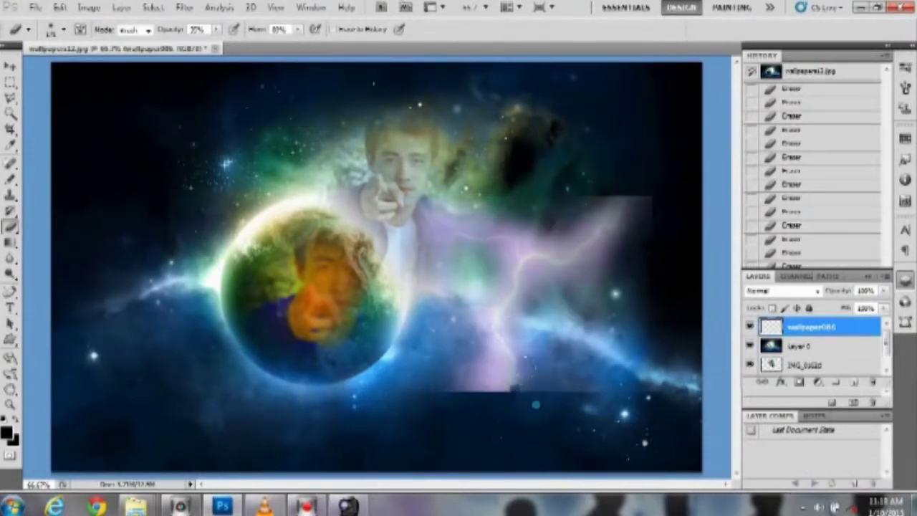
# Shrink the lightning, move it to the top centre, and tint it pinker with Hue/Saturation
pyautogui.hotkey('ctrl', 't')
pyautogui.moveTo(389, 265); pyautogui.dragTo(402, 143)
pyautogui.moveTo(528, 270); pyautogui.dragTo(464, 187)
pyautogui.press('Return')
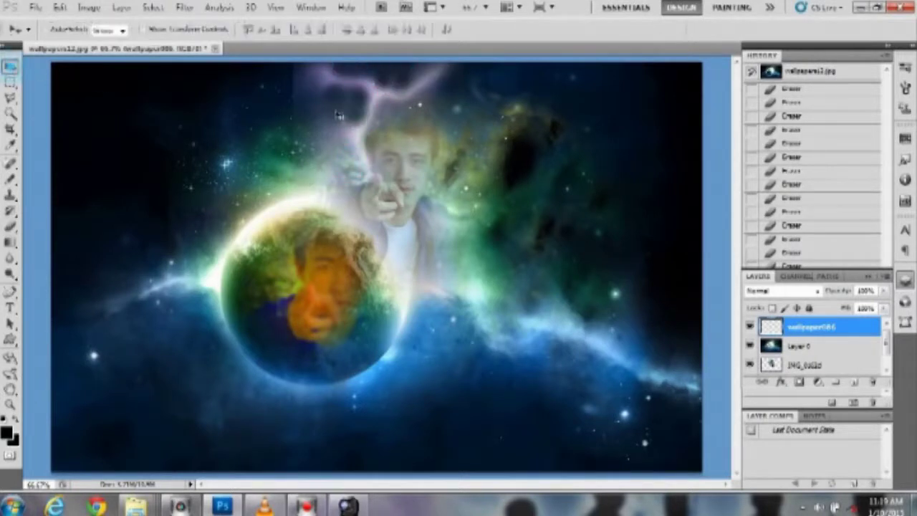
pyautogui.moveTo(338, 114); pyautogui.dragTo(343, 116)
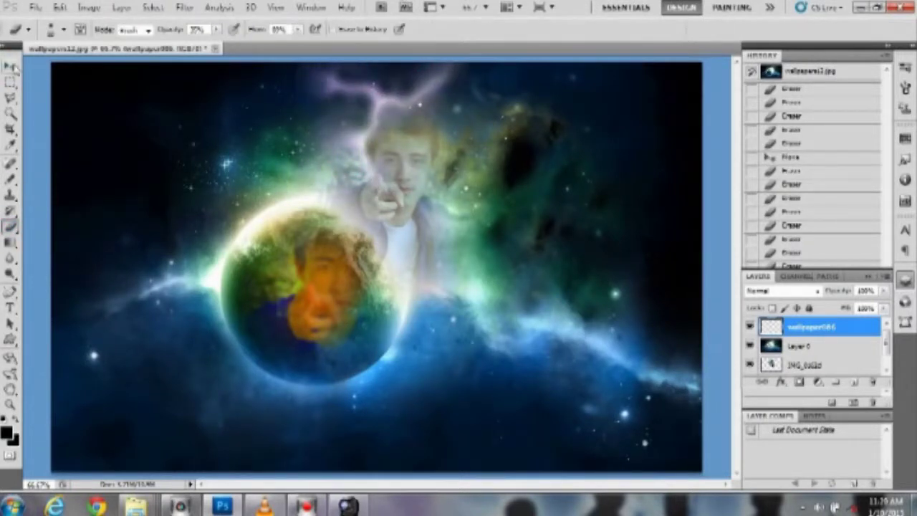
pyautogui.hotkey('ctrl', 'u')
pyautogui.press('Return')
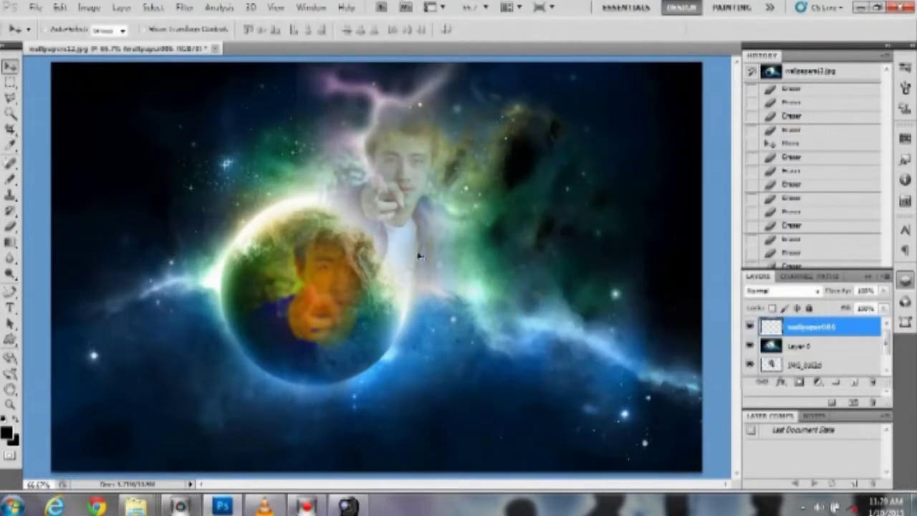
# Add the nnn121b moons and comets image and erase its top edge and haze over the lower planet
pyautogui.moveTo(135, 507)
pyautogui.click(379, 429)
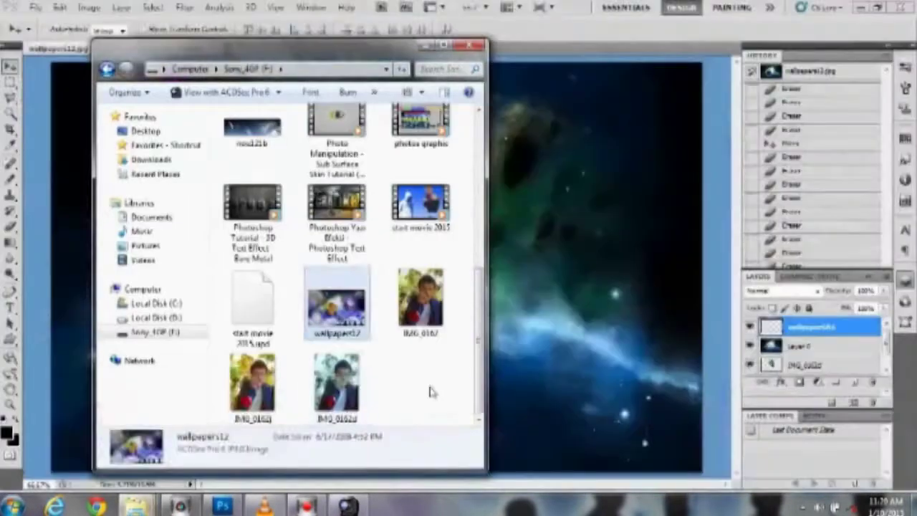
pyautogui.moveTo(396, 324); pyautogui.dragTo(609, 250)
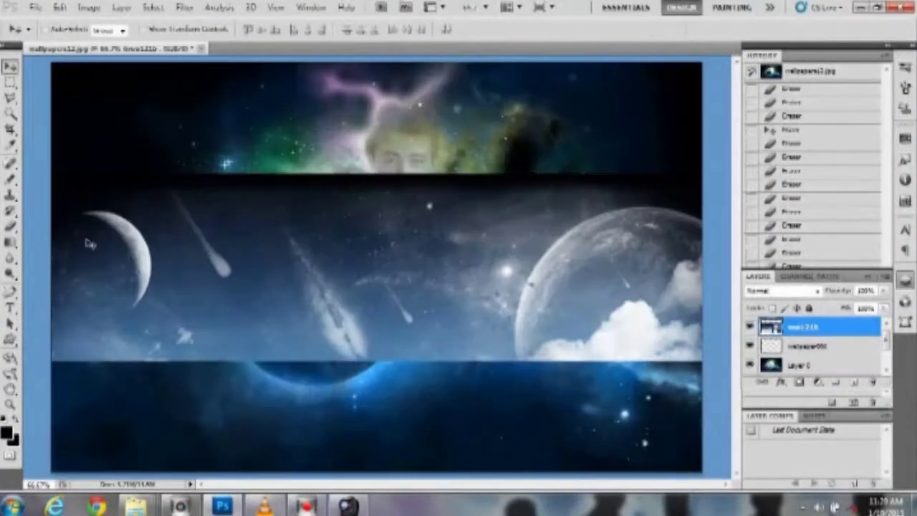
pyautogui.press('e')
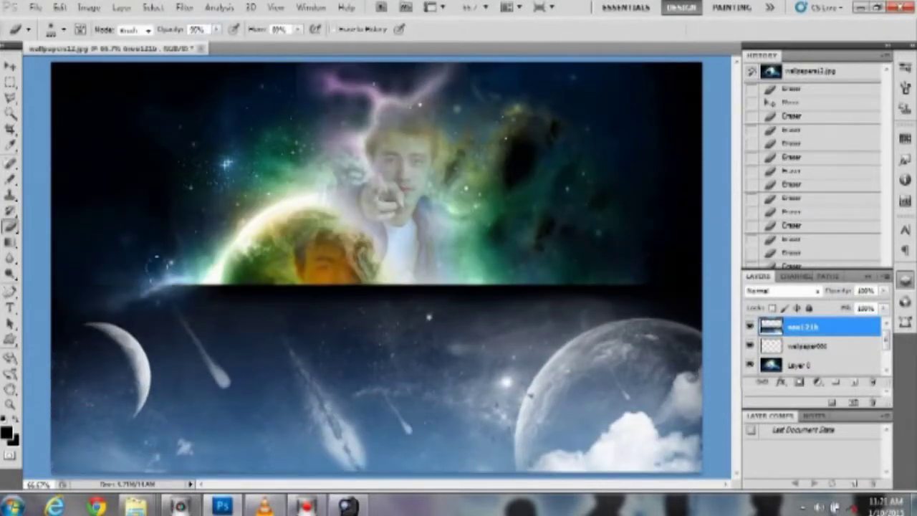
pyautogui.moveTo(143, 293); pyautogui.dragTo(616, 295)
pyautogui.moveTo(308, 315); pyautogui.dragTo(423, 337)
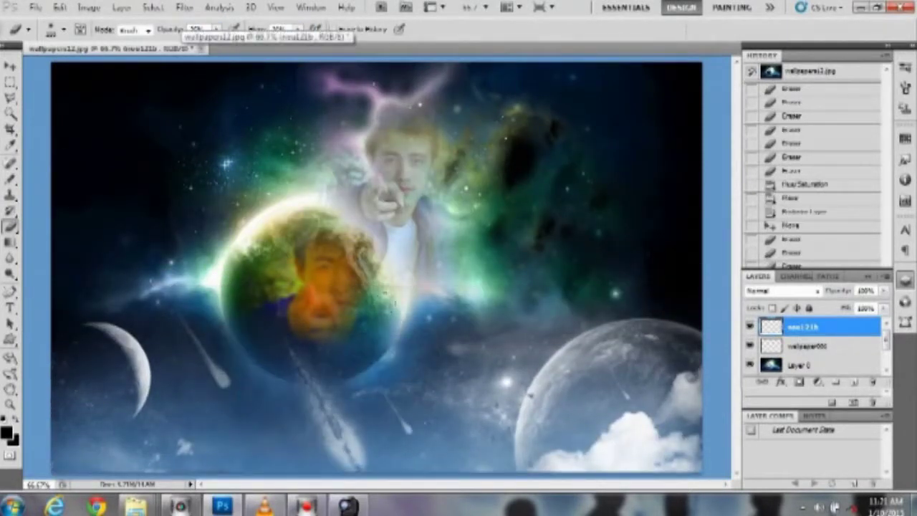
pyautogui.moveTo(259, 427); pyautogui.dragTo(494, 322)
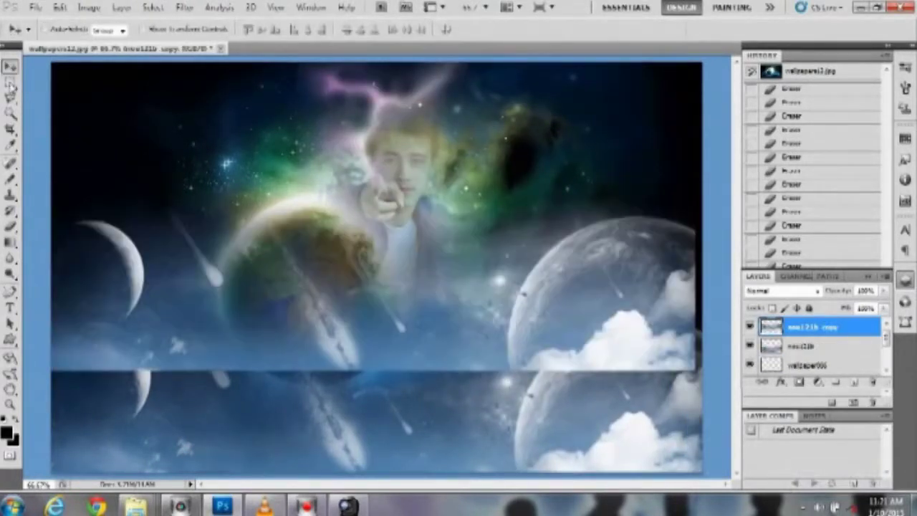
# Copy a rectangular region of the top layer onto a new layer and rotate it
pyautogui.click(11, 84)
pyautogui.moveTo(57, 153); pyautogui.dragTo(699, 372)
pyautogui.hotkey('ctrl', 't')
pyautogui.moveTo(401, 214); pyautogui.dragTo(503, 407)
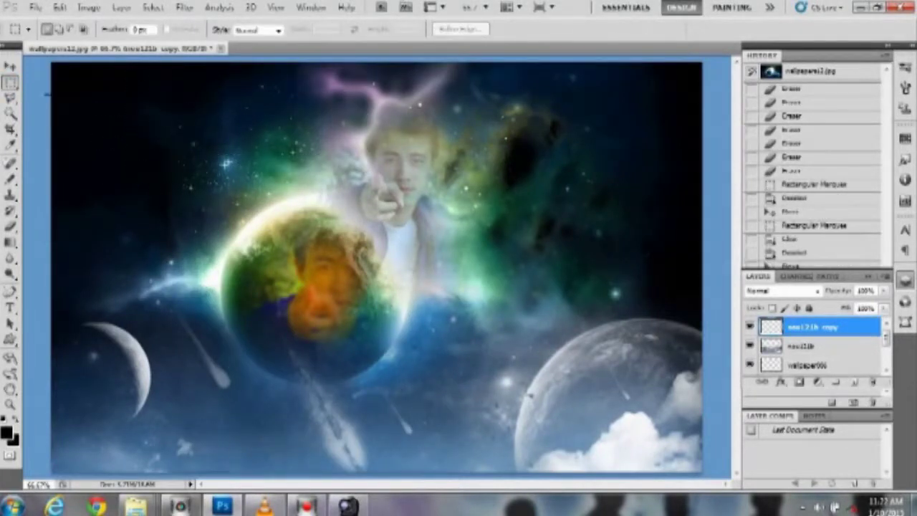
# Move the planet copy to the top-left and rotate it about 40 degrees
pyautogui.hotkey('ctrl', 't')
pyautogui.moveTo(327, 308); pyautogui.dragTo(144, 186)
pyautogui.moveTo(215, 308)
pyautogui.mouseDown()
pyautogui.moveTo(228, 297)
pyautogui.moveTo(412, 265)
pyautogui.mouseUp()
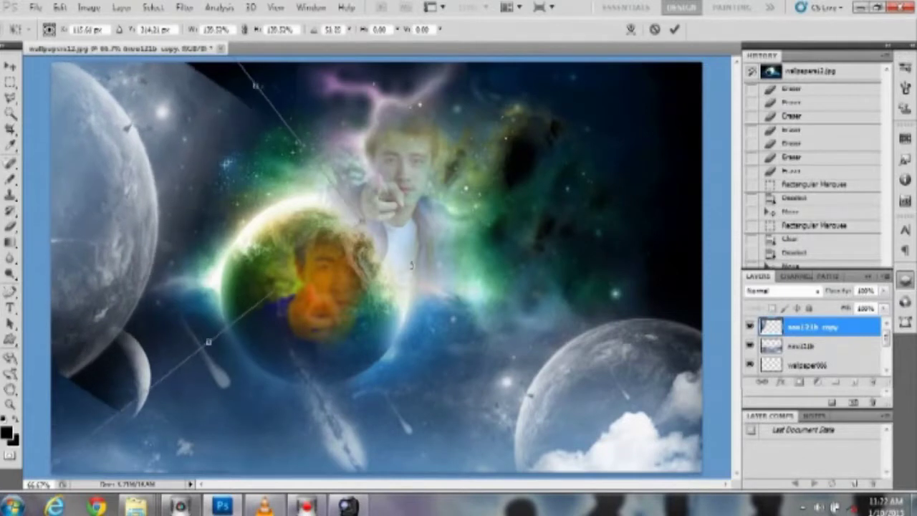
pyautogui.press('Return')
# Darken the top-left sky and blend it down from the top edge
pyautogui.press('Tab')
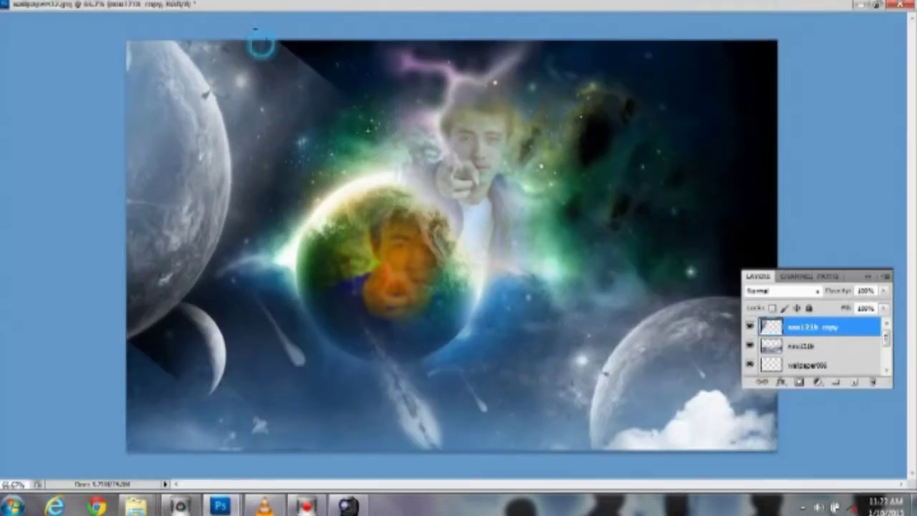
pyautogui.moveTo(261, 45); pyautogui.dragTo(294, 154)
pyautogui.moveTo(223, 33); pyautogui.dragTo(285, 110)
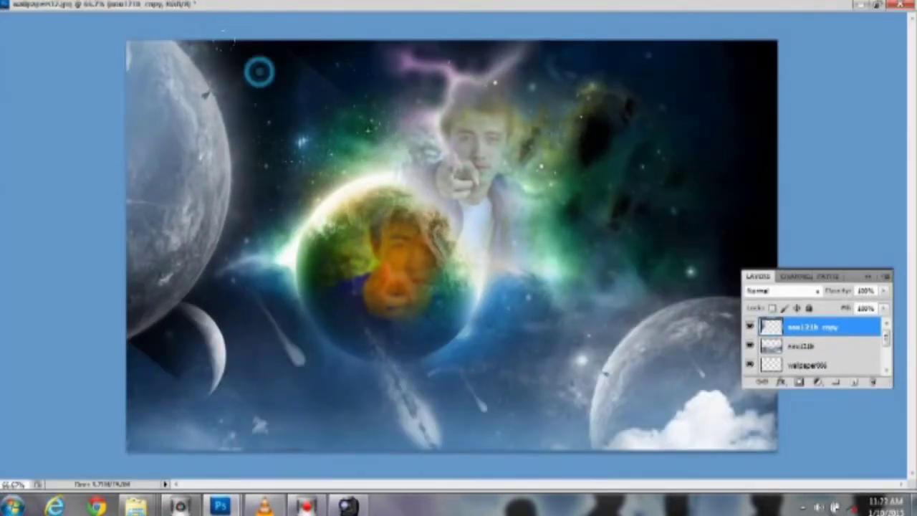
pyautogui.press('Tab')
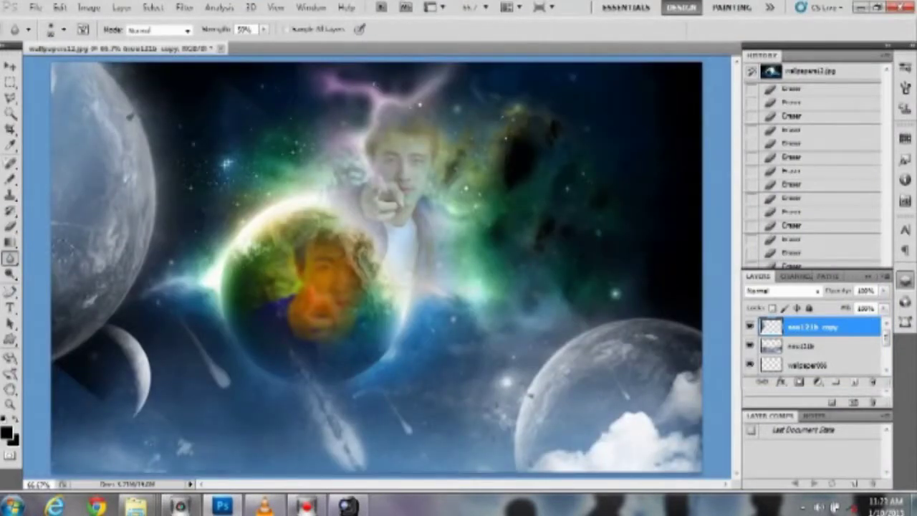
pyautogui.rightClick(10, 223)
pyautogui.click(50, 214)
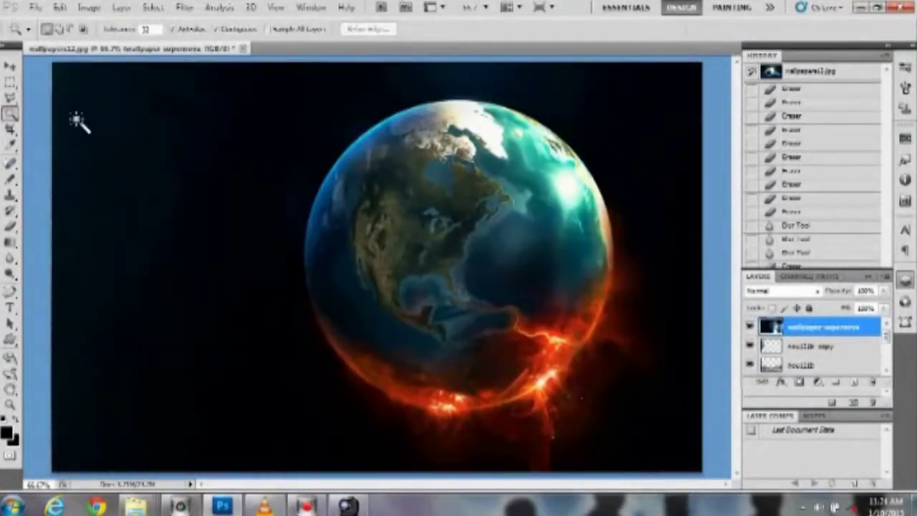
# Boost the Earth's saturation to +99 with Hue/Saturation, keeping it green and blue
pyautogui.hotkey('ctrl', 'u')
pyautogui.moveTo(641, 252); pyautogui.dragTo(708, 251)
pyautogui.moveTo(641, 211)
pyautogui.mouseDown()
pyautogui.moveTo(594, 211)
pyautogui.moveTo(589, 220)
pyautogui.moveTo(641, 212)
pyautogui.mouseUp()
pyautogui.moveTo(634, 293)
pyautogui.mouseDown()
pyautogui.moveTo(647, 289)
pyautogui.moveTo(634, 293)
pyautogui.mouseUp()
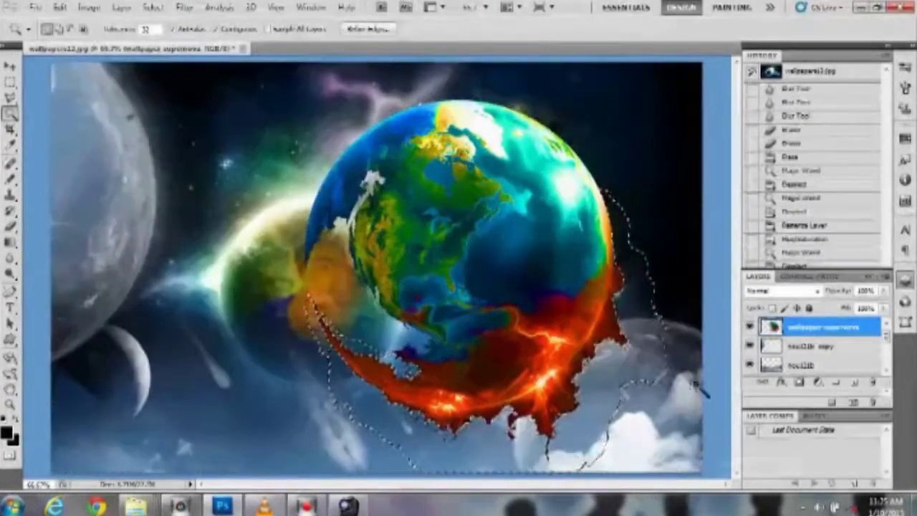
# Scale the Earth to about 55% at centre-left and erase the drips below it
pyautogui.hotkey('ctrl', 't')
pyautogui.moveTo(676, 86); pyautogui.dragTo(381, 395)
pyautogui.moveTo(342, 434)
pyautogui.mouseDown()
pyautogui.moveTo(399, 321)
pyautogui.moveTo(358, 175)
pyautogui.moveTo(353, 332)
pyautogui.mouseUp()
pyautogui.moveTo(389, 296)
pyautogui.mouseDown()
pyautogui.moveTo(555, 121)
pyautogui.moveTo(387, 321)
pyautogui.moveTo(367, 277)
pyautogui.mouseUp()
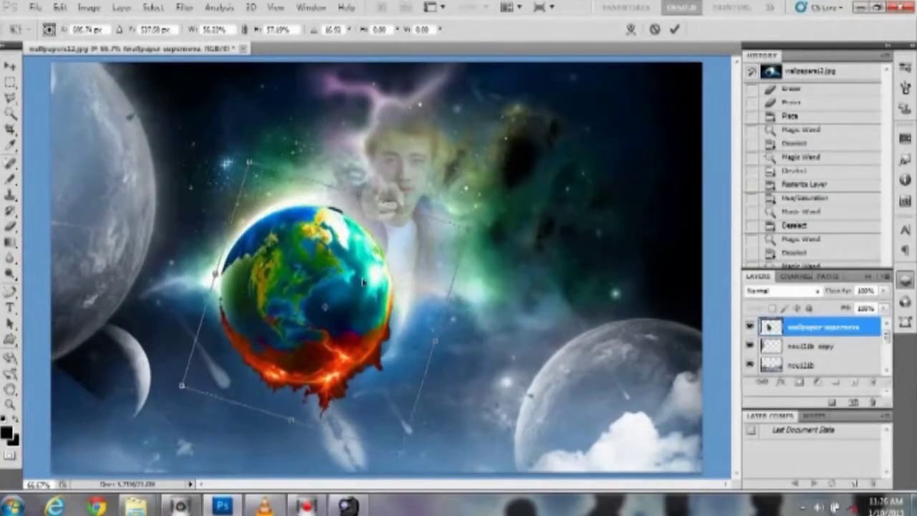
pyautogui.press('Return')
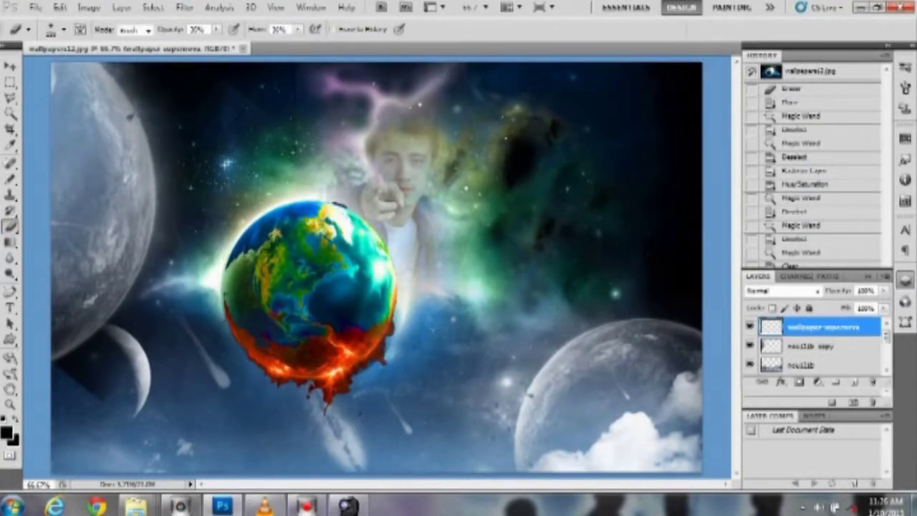
pyautogui.moveTo(258, 222); pyautogui.dragTo(337, 322)
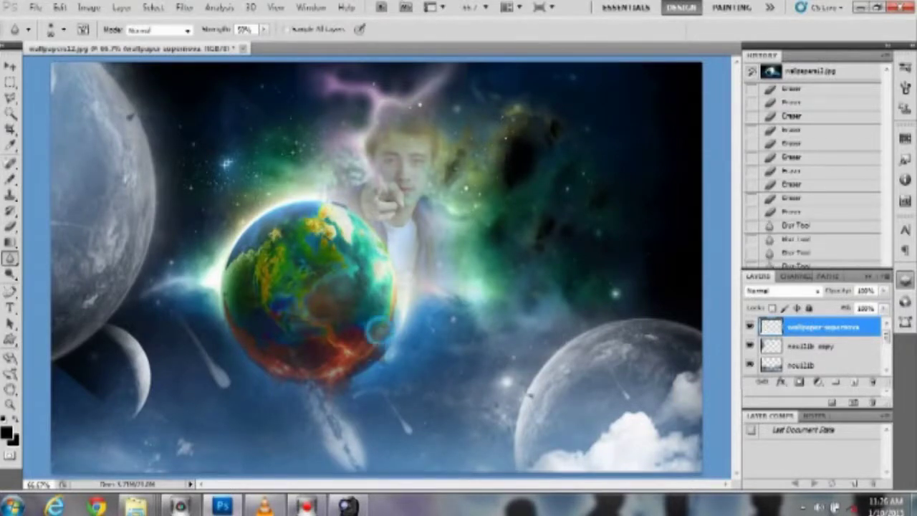
# Bring the silhouetted group photo in from the New folder as a layer
pyautogui.click(379, 440)
pyautogui.doubleClick(338, 147)
pyautogui.doubleClick(406, 265)
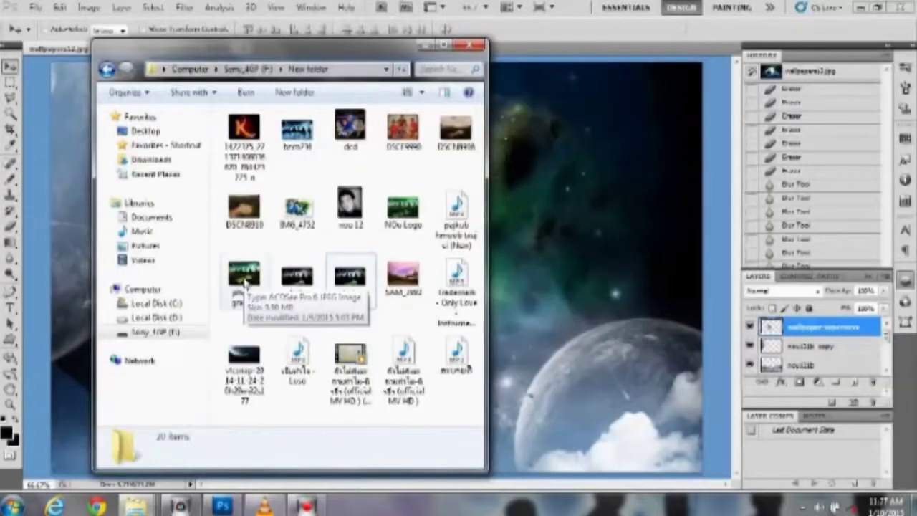
pyautogui.moveTo(297, 290); pyautogui.dragTo(471, 301)
# Delete the unwanted part of the silhouette photo and move it down over the scene
pyautogui.press('m')
pyautogui.moveTo(88, 262); pyautogui.dragTo(664, 469)
pyautogui.press('Delete')
pyautogui.click(436, 190)
pyautogui.click(437, 199)
pyautogui.moveTo(373, 165); pyautogui.dragTo(328, 378)
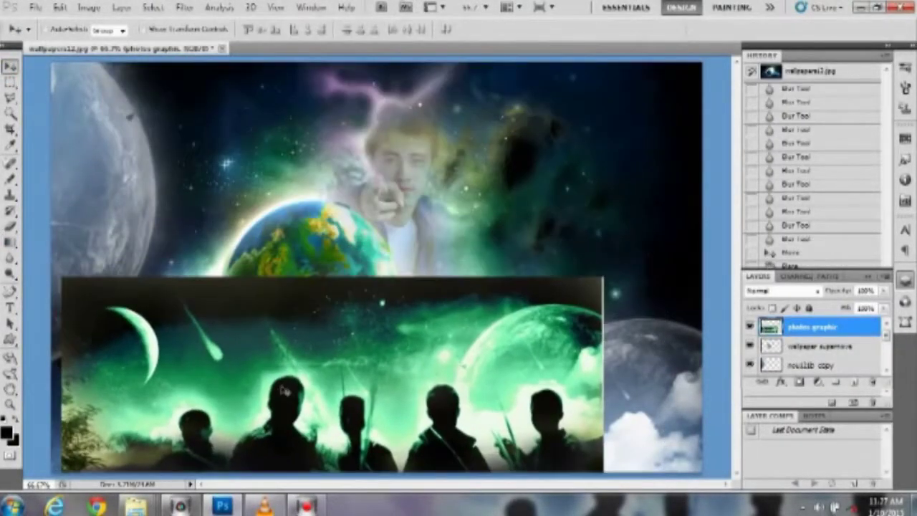
# Enlarge the silhouette photo to 114% and nudge it left and up
pyautogui.hotkey('ctrl', 't')
pyautogui.moveTo(599, 277); pyautogui.dragTo(697, 225)
pyautogui.moveTo(573, 358); pyautogui.dragTo(559, 349)
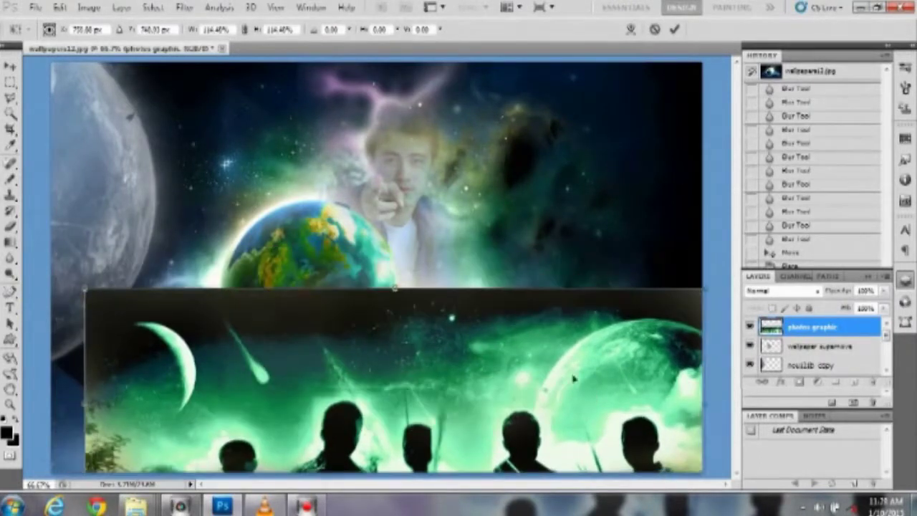
pyautogui.press('Return')
# Erase the silhouette photo's top edge to reveal the Earth, face and moons
pyautogui.moveTo(373, 248); pyautogui.dragTo(509, 251)
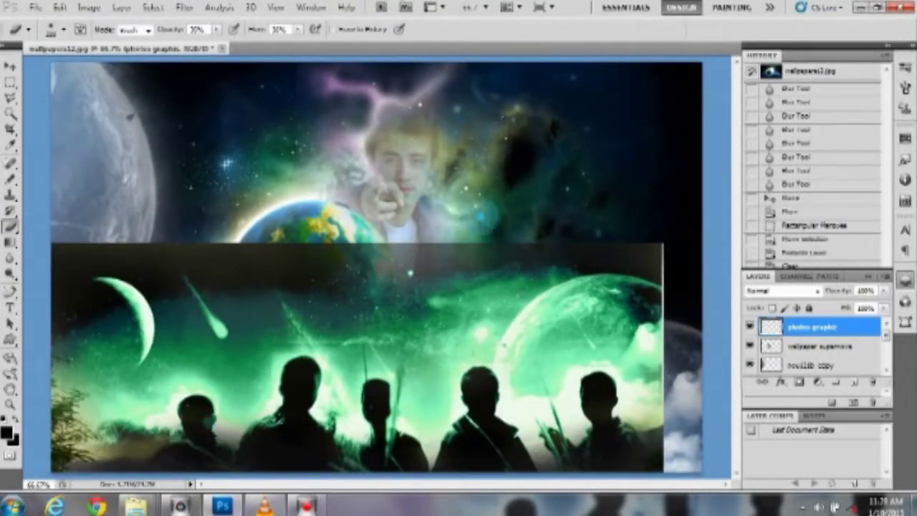
pyautogui.moveTo(661, 254); pyautogui.dragTo(649, 240)
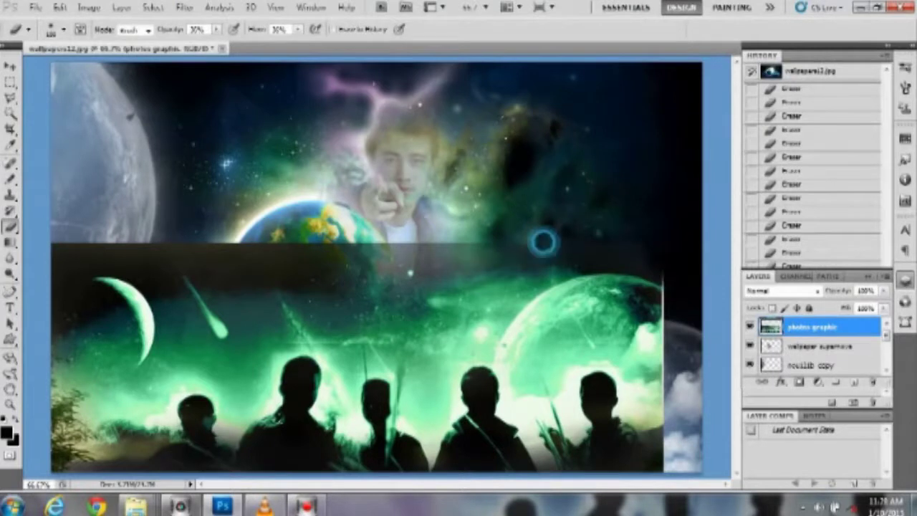
pyautogui.moveTo(543, 243); pyautogui.dragTo(422, 231)
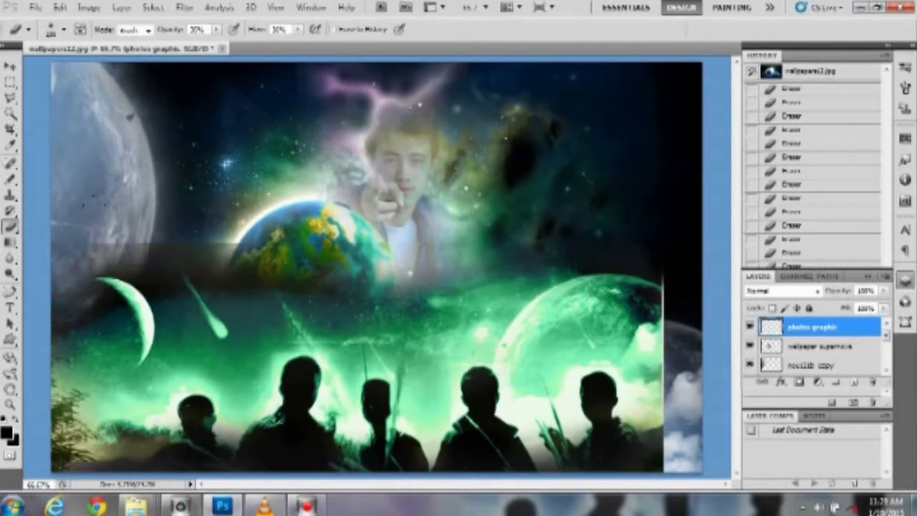
pyautogui.moveTo(152, 220)
pyautogui.mouseDown()
pyautogui.moveTo(190, 311)
pyautogui.moveTo(78, 437)
pyautogui.moveTo(136, 358)
pyautogui.moveTo(673, 316)
pyautogui.moveTo(658, 358)
pyautogui.moveTo(526, 289)
pyautogui.moveTo(533, 250)
pyautogui.mouseUp()
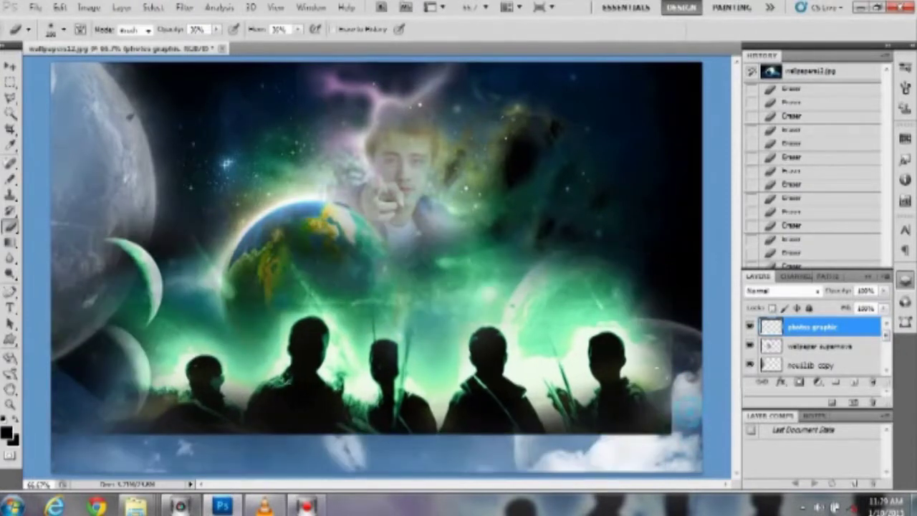
# Shift the silhouette layer down and left and erase green glow around the figures
pyautogui.hotkey('ctrl', 't')
pyautogui.moveTo(452, 353); pyautogui.dragTo(419, 385)
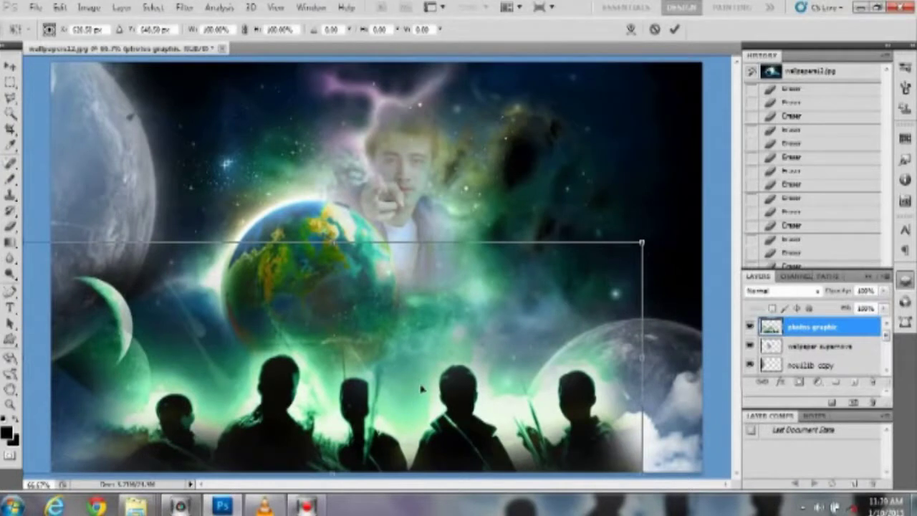
pyautogui.press('Return')
pyautogui.press('e')
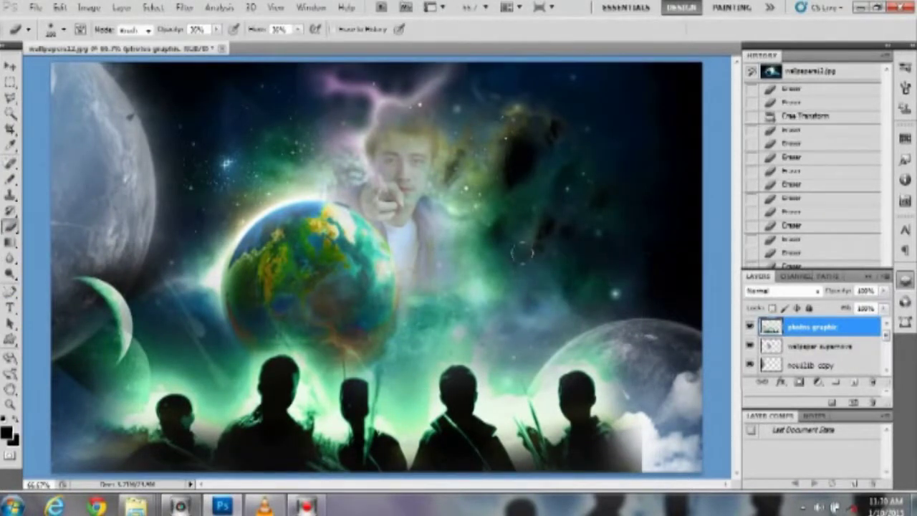
pyautogui.moveTo(451, 333); pyautogui.dragTo(387, 422)
# Hue-shift the silhouette layer's glow to cyan and blur the clouds at lower right
pyautogui.hotkey('ctrl', 'u')
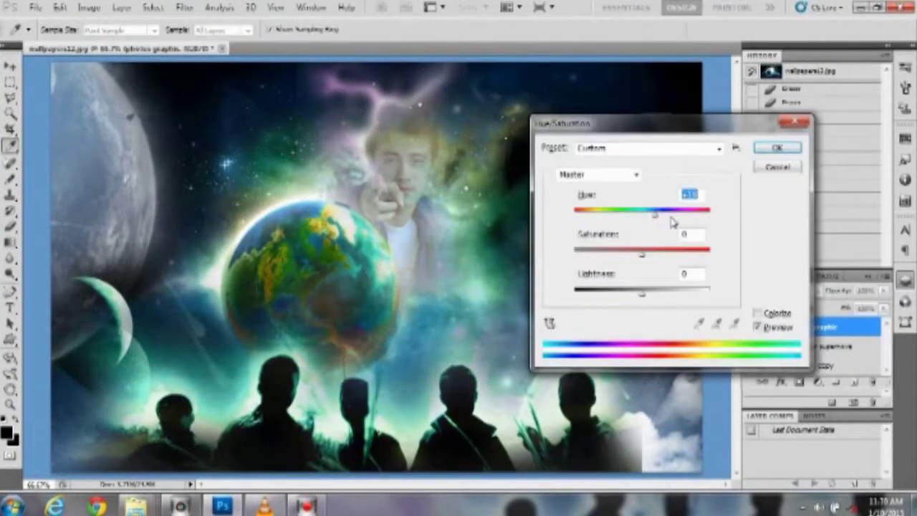
pyautogui.moveTo(569, 222); pyautogui.dragTo(634, 221)
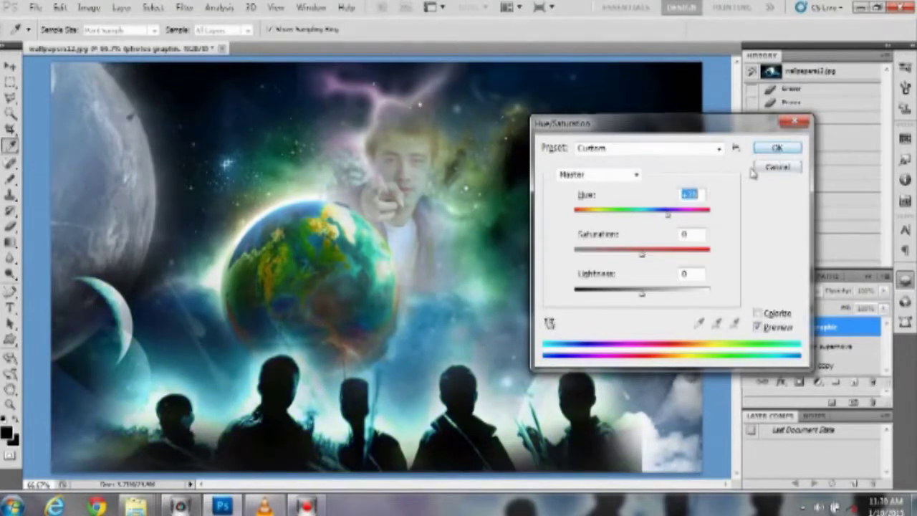
pyautogui.click(774, 167)
pyautogui.press('v')
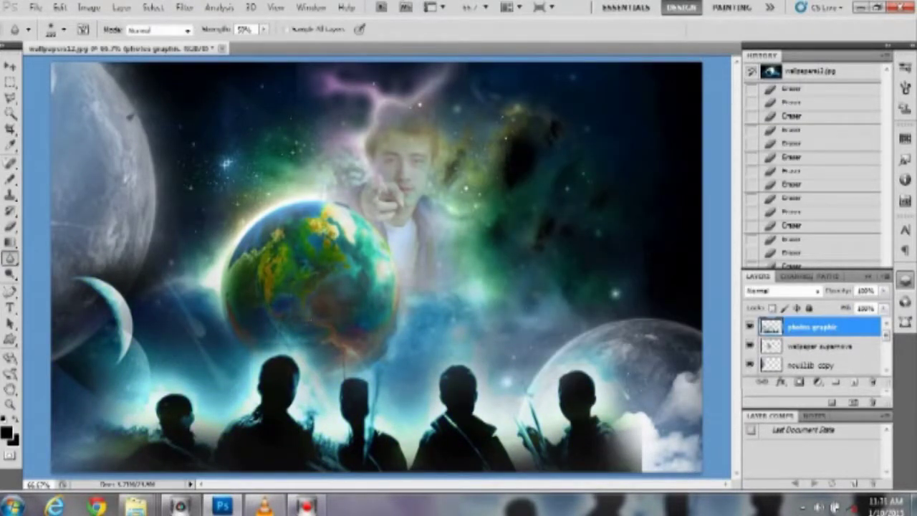
pyautogui.press('r')
pyautogui.moveTo(638, 452); pyautogui.dragTo(648, 454)
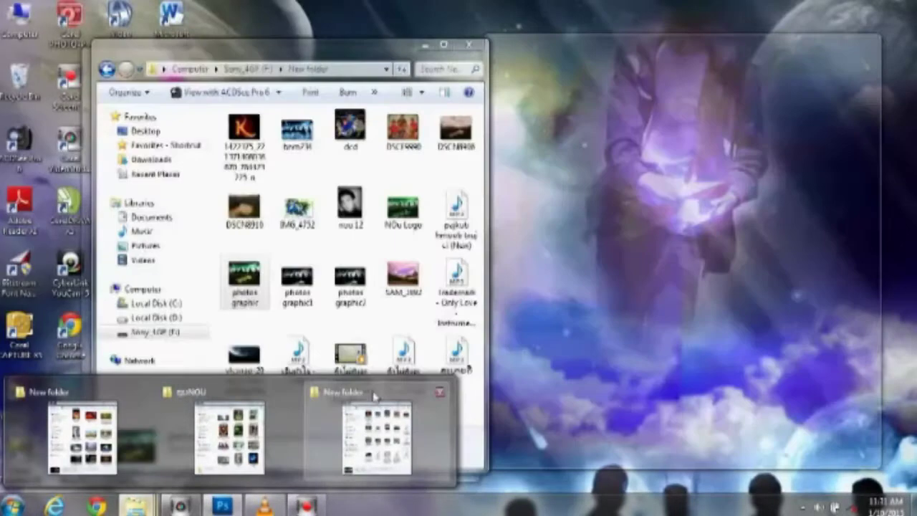
# Place the nnn 12 portrait photo and brighten it with Hue/Saturation
pyautogui.click(378, 430)
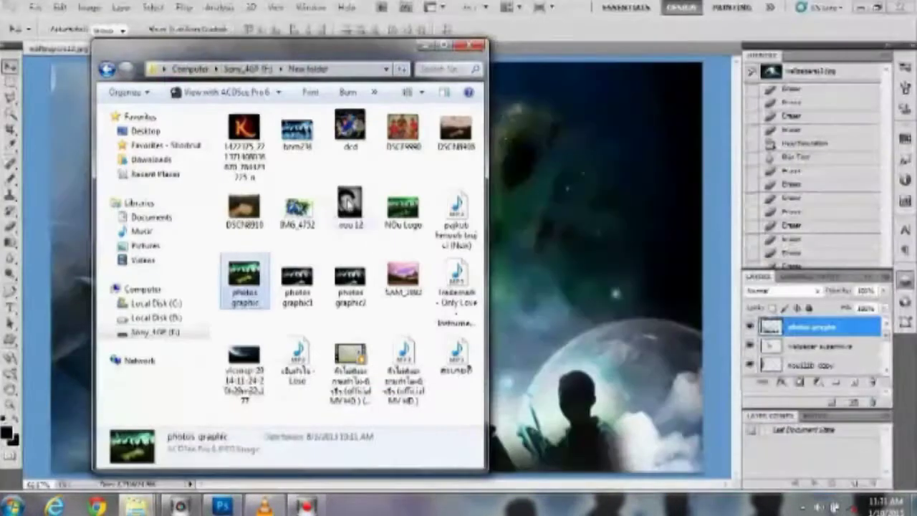
pyautogui.moveTo(241, 276); pyautogui.dragTo(373, 272)
pyautogui.press('Return')
pyautogui.hotkey('ctrl', 'u')
pyautogui.moveTo(642, 289); pyautogui.dragTo(660, 293)
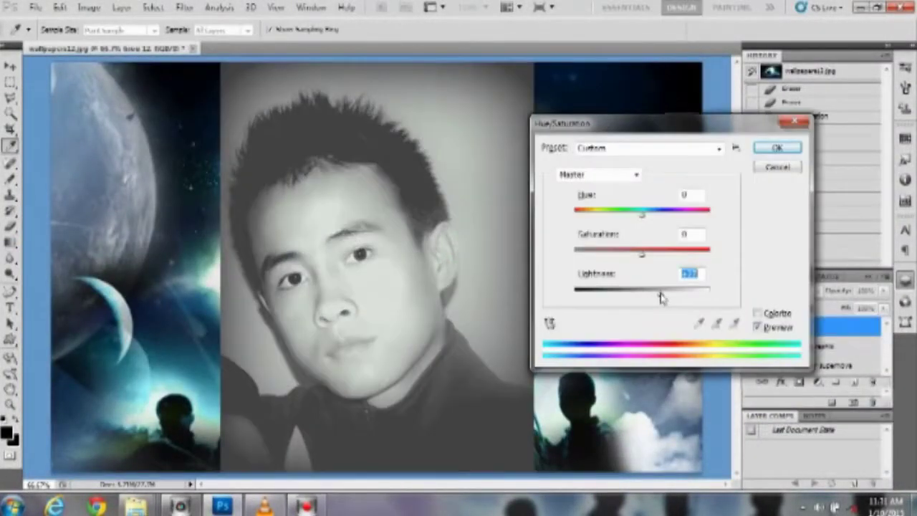
pyautogui.press('Return')
# Erase the portrait's grey background and top-left edges, with eraser opacity raised to 75%
pyautogui.moveTo(397, 83)
pyautogui.mouseDown()
pyautogui.moveTo(520, 123)
pyautogui.moveTo(529, 323)
pyautogui.mouseUp()
pyautogui.moveTo(444, 71); pyautogui.dragTo(527, 315)
pyautogui.moveTo(401, 71)
pyautogui.mouseDown()
pyautogui.moveTo(218, 96)
pyautogui.moveTo(244, 444)
pyautogui.moveTo(530, 401)
pyautogui.moveTo(237, 107)
pyautogui.mouseUp()
pyautogui.press('7')
pyautogui.press('5')
pyautogui.moveTo(237, 301)
pyautogui.mouseDown()
pyautogui.moveTo(387, 79)
pyautogui.moveTo(494, 215)
pyautogui.mouseUp()
# Move the portrait right, erase its lower right, and set fill 68% and opacity about 51%
pyautogui.hotkey('ctrl', 't')
pyautogui.moveTo(358, 230)
pyautogui.mouseDown()
pyautogui.moveTo(549, 257)
pyautogui.moveTo(657, 184)
pyautogui.mouseUp()
pyautogui.press('Return')
pyautogui.moveTo(652, 336)
pyautogui.mouseDown()
pyautogui.moveTo(594, 359)
pyautogui.moveTo(559, 394)
pyautogui.mouseUp()
pyautogui.moveTo(884, 308); pyautogui.dragTo(861, 328)
pyautogui.moveTo(884, 290); pyautogui.dragTo(873, 308)
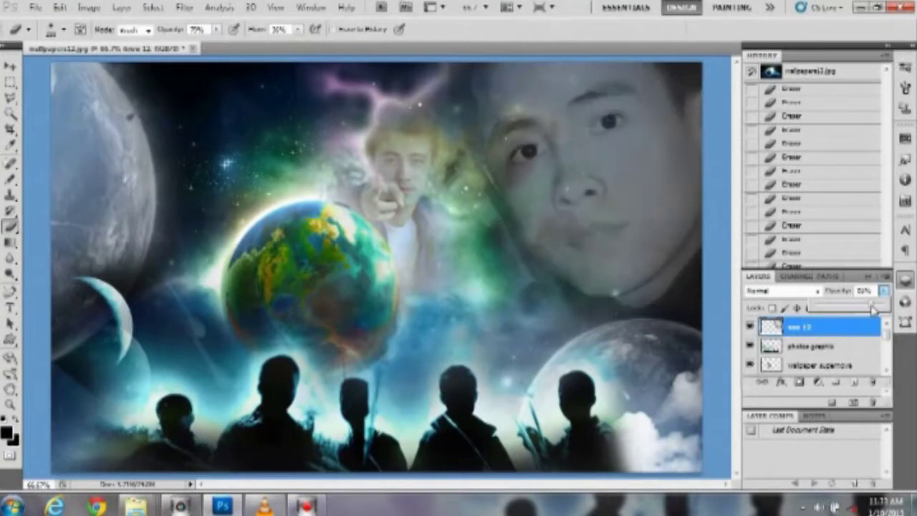
# Blur and nudge the face slightly right, then darken it with Hue/Saturation
pyautogui.press('r')
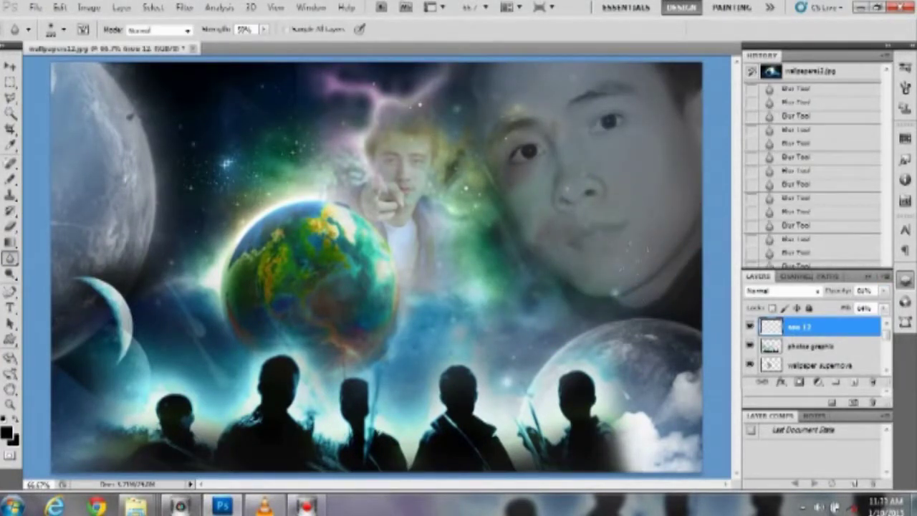
pyautogui.moveTo(576, 69); pyautogui.dragTo(600, 68)
pyautogui.press('e')
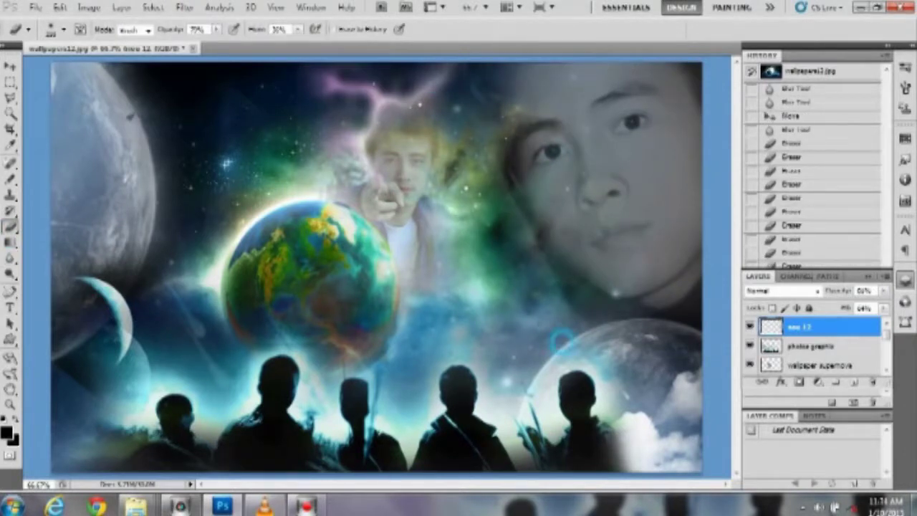
pyautogui.press('v')
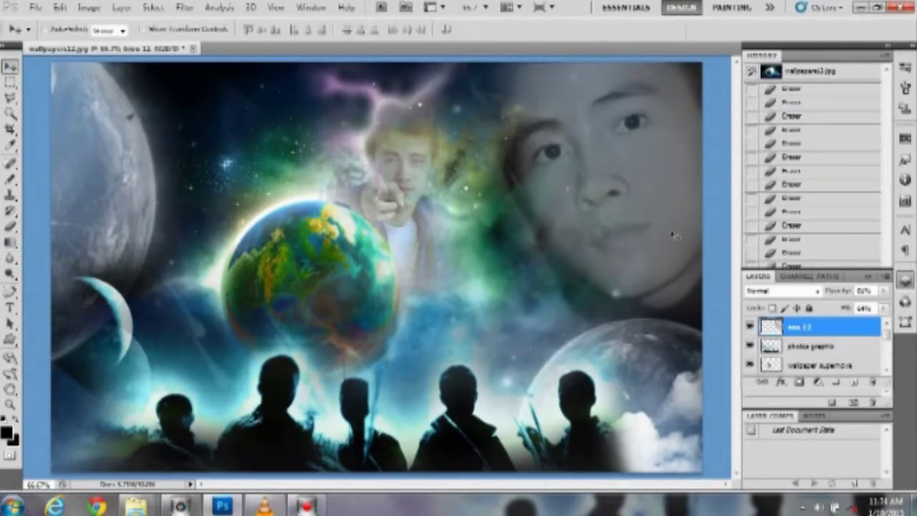
pyautogui.hotkey('ctrl', 'u')
pyautogui.moveTo(272, 257); pyautogui.dragTo(250, 259)
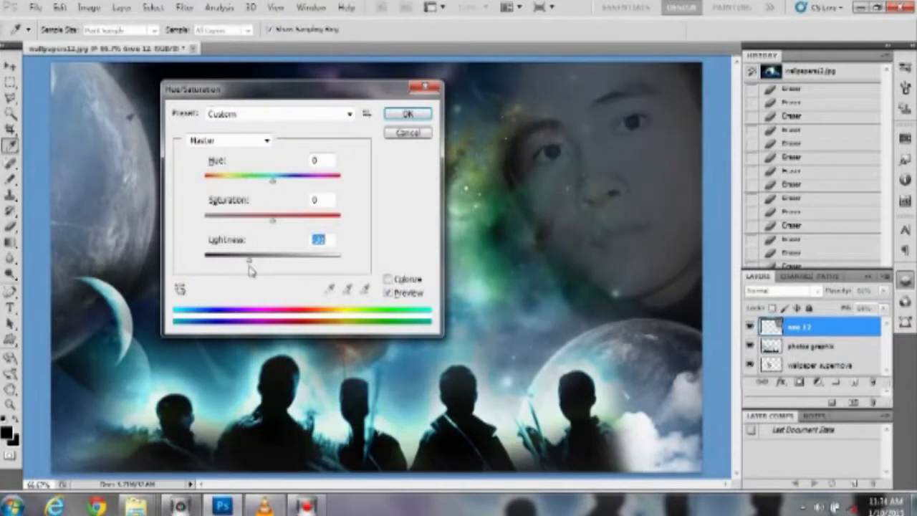
# Place texture 67 into the composite and stretch it to fill the canvas
pyautogui.click(408, 114)
pyautogui.moveTo(726, 211); pyautogui.dragTo(401, 237)
pyautogui.click(58, 7)
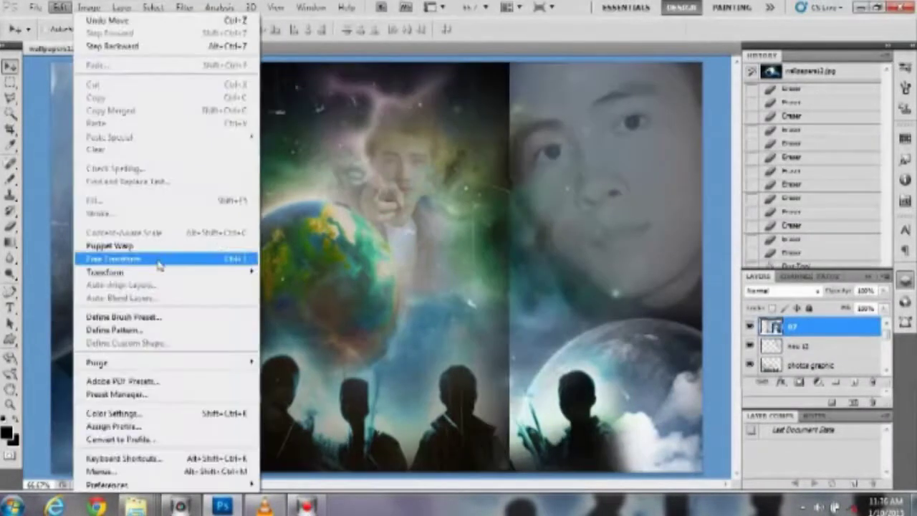
pyautogui.click(159, 265)
pyautogui.moveTo(435, 327); pyautogui.dragTo(695, 471)
pyautogui.press('Return')
# Rasterize the texture layer and erase it over the left planet and the face
pyautogui.press('e')
pyautogui.click(211, 205)
pyautogui.press('Return')
pyautogui.hotkey('ctrl', 'alt', 'z')
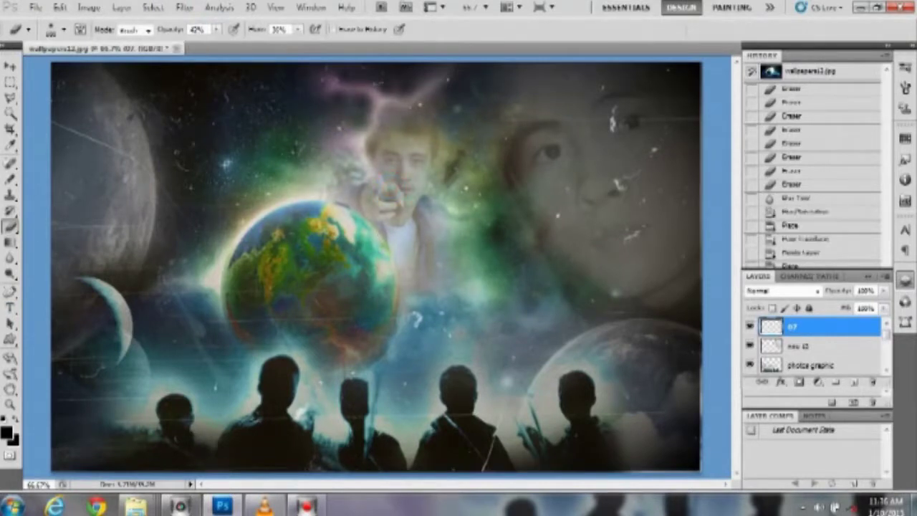
pyautogui.moveTo(72, 79)
pyautogui.mouseDown()
pyautogui.moveTo(121, 172)
pyautogui.moveTo(65, 279)
pyautogui.moveTo(106, 275)
pyautogui.moveTo(65, 144)
pyautogui.moveTo(69, 321)
pyautogui.mouseUp()
pyautogui.moveTo(681, 86)
pyautogui.mouseDown()
pyautogui.moveTo(614, 180)
pyautogui.moveTo(573, 265)
pyautogui.mouseUp()
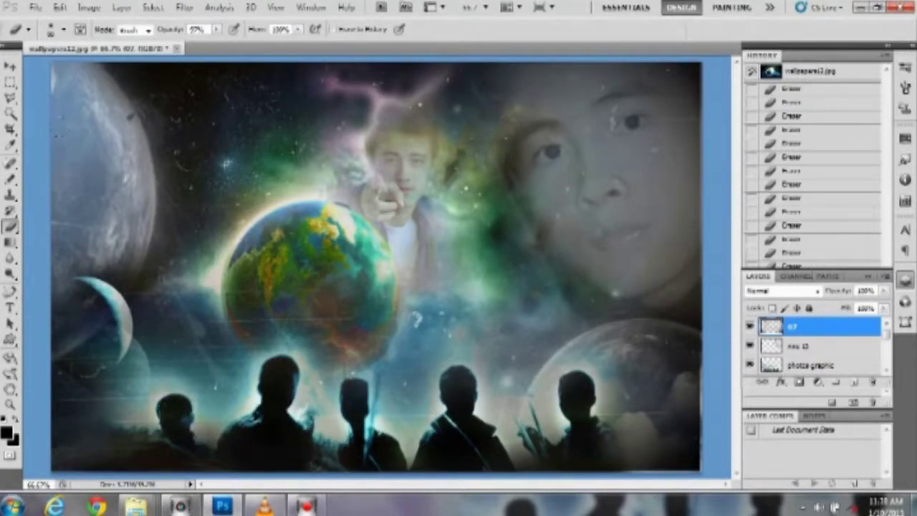
# Duplicate the layer and shift its hue +180 to turn the left planet red
pyautogui.hotkey('ctrl', 'u')
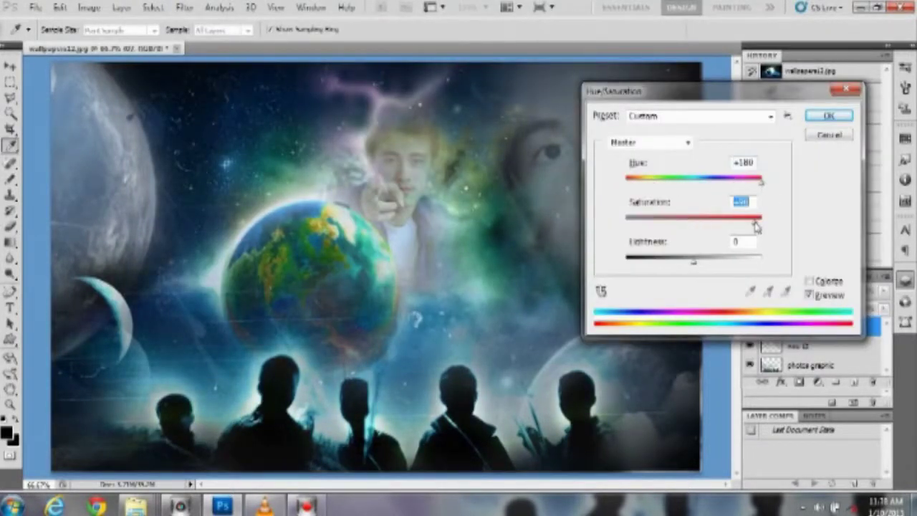
pyautogui.click(830, 116)
pyautogui.hotkey('ctrl', 'j')
pyautogui.hotkey('ctrl', 'u')
pyautogui.moveTo(693, 179); pyautogui.dragTo(761, 179)
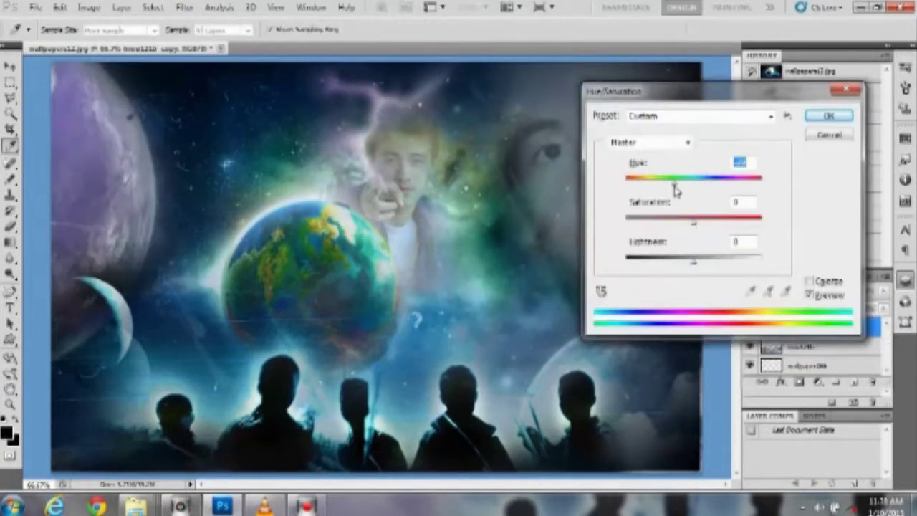
pyautogui.press('Tab')
pyautogui.press('Return')
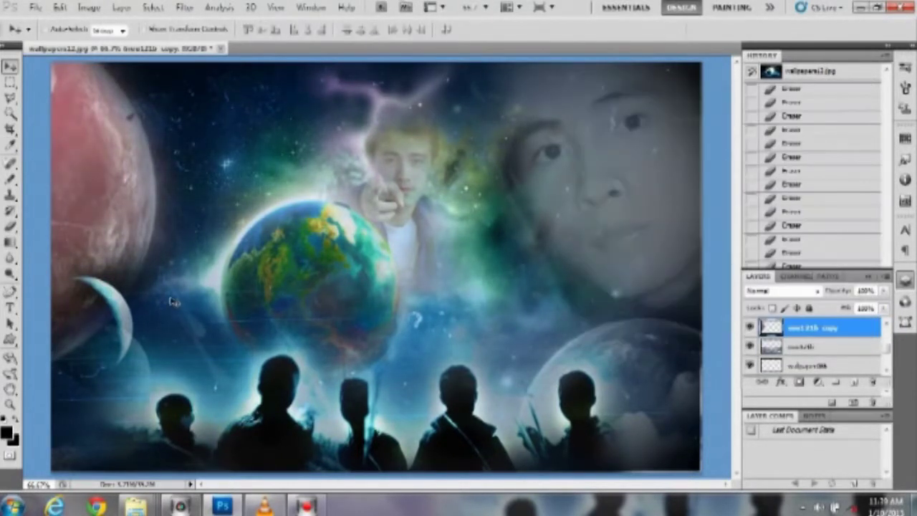
# Save a JPEG copy named New logo in the parent drive folder
pyautogui.hotkey('ctrl', 'shift', 's')
pyautogui.click(479, 323)
pyautogui.click(164, 392)
pyautogui.click(275, 28)
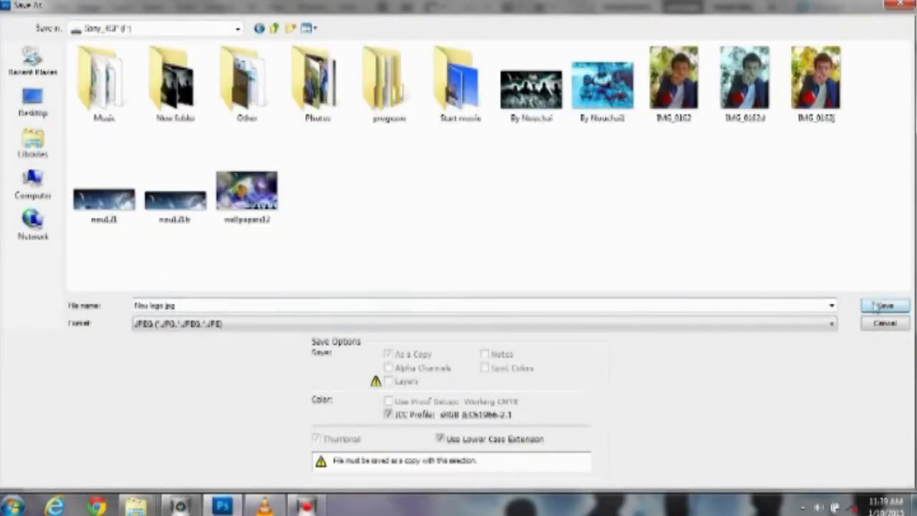
pyautogui.click(877, 307)
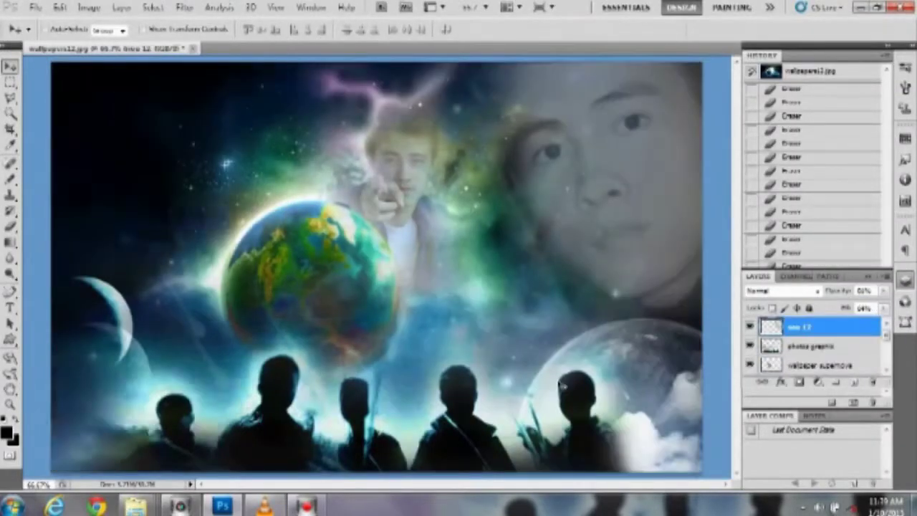
# Scale texture layer 03 to fill the whole canvas
pyautogui.hotkey('ctrl', 't')
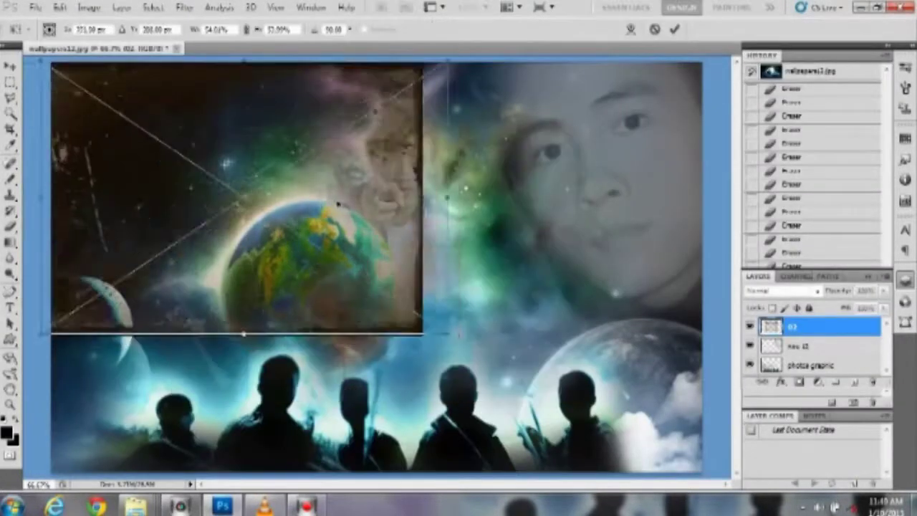
pyautogui.moveTo(420, 331); pyautogui.dragTo(696, 466)
pyautogui.press('Return')
# Erase the texture along the bottom silhouettes and tint it blue with hue +180
pyautogui.press('e')
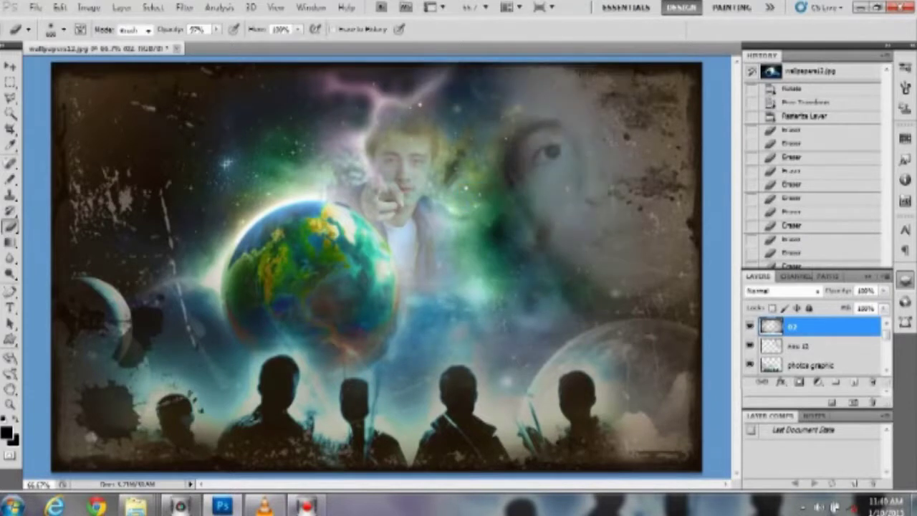
pyautogui.moveTo(466, 415); pyautogui.dragTo(171, 408)
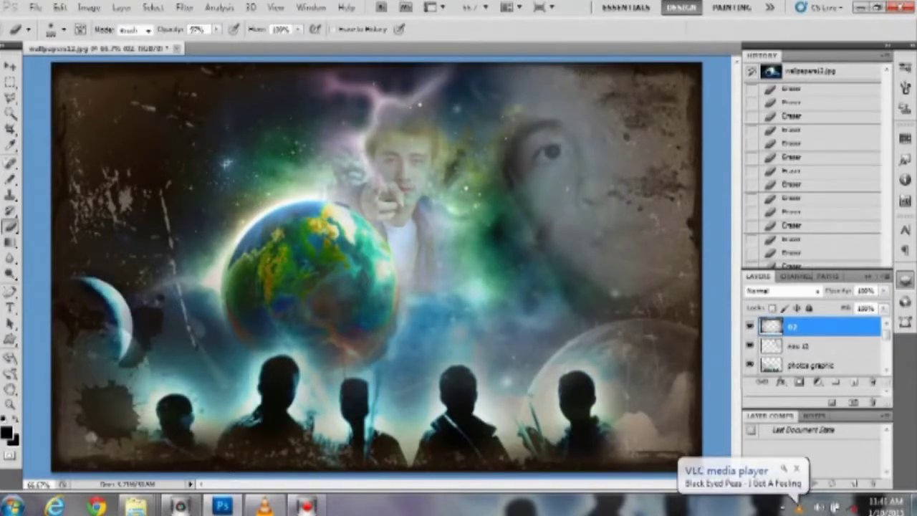
pyautogui.hotkey('ctrl', 'u')
pyautogui.moveTo(692, 183); pyautogui.dragTo(767, 184)
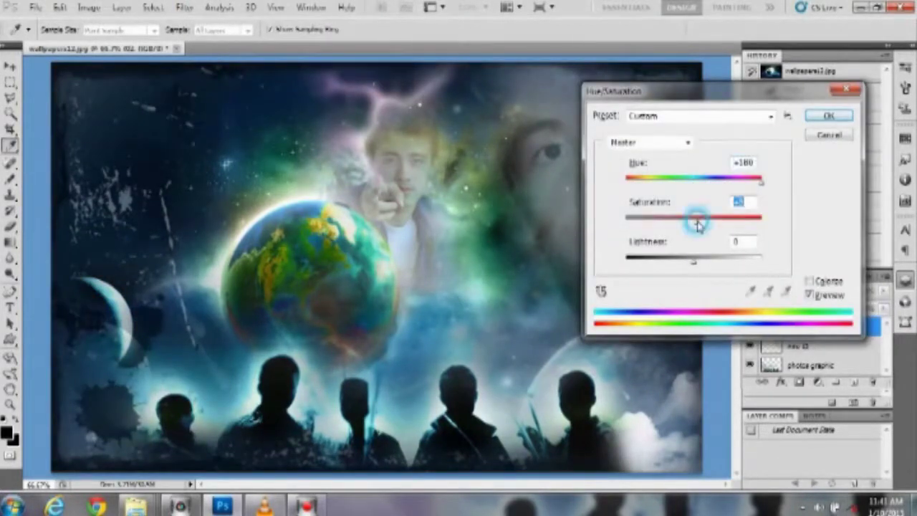
pyautogui.press('Return')
# Save another copy of the image as New logo
pyautogui.click(34, 8)
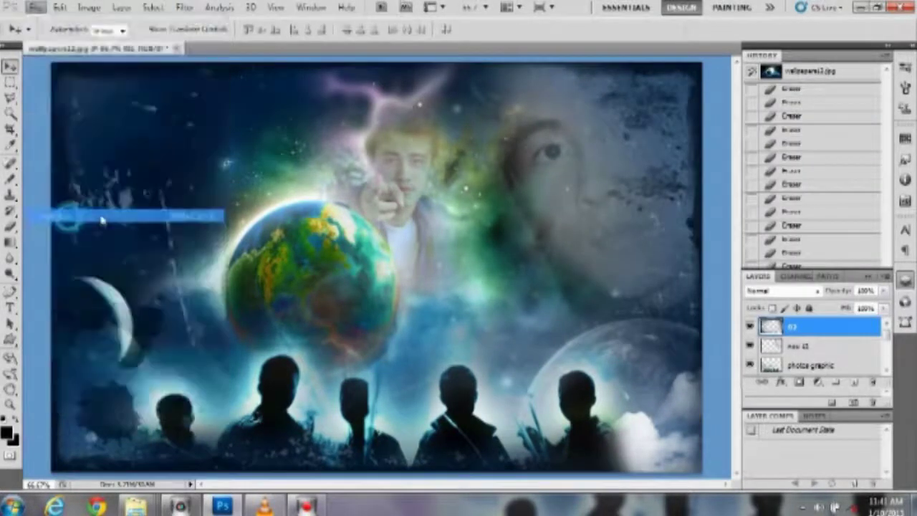
pyautogui.click(64, 207)
pyautogui.click(112, 190)
pyautogui.press('Return')
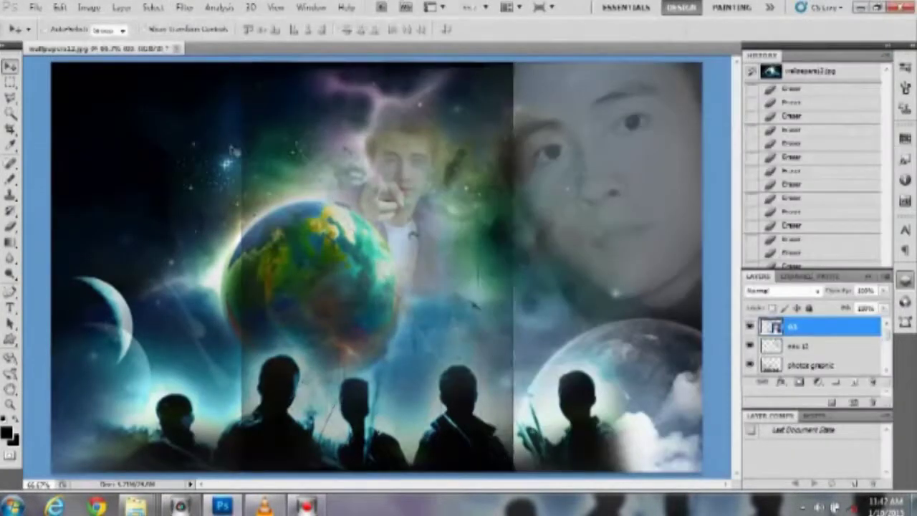
# Stretch scratch texture 05 to cover the entire canvas
pyautogui.click(59, 7)
pyautogui.click(328, 380)
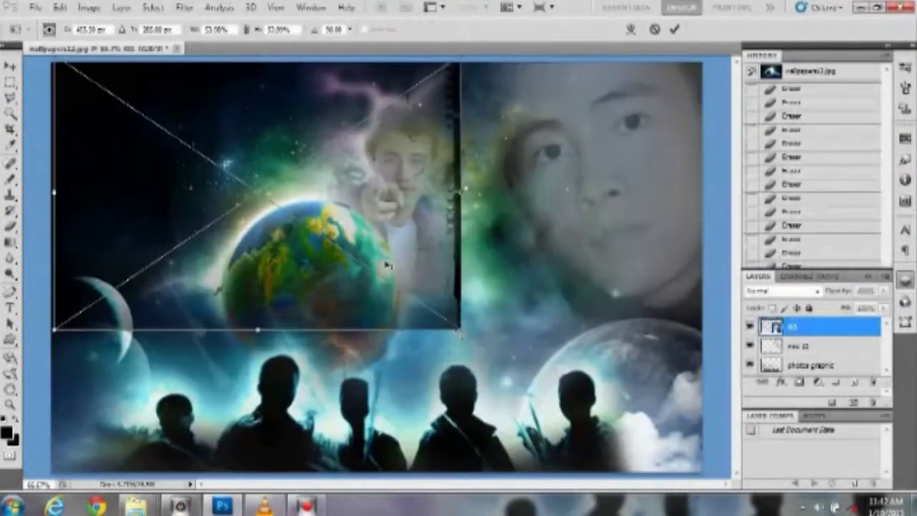
pyautogui.moveTo(461, 328); pyautogui.dragTo(701, 473)
pyautogui.press('Return')
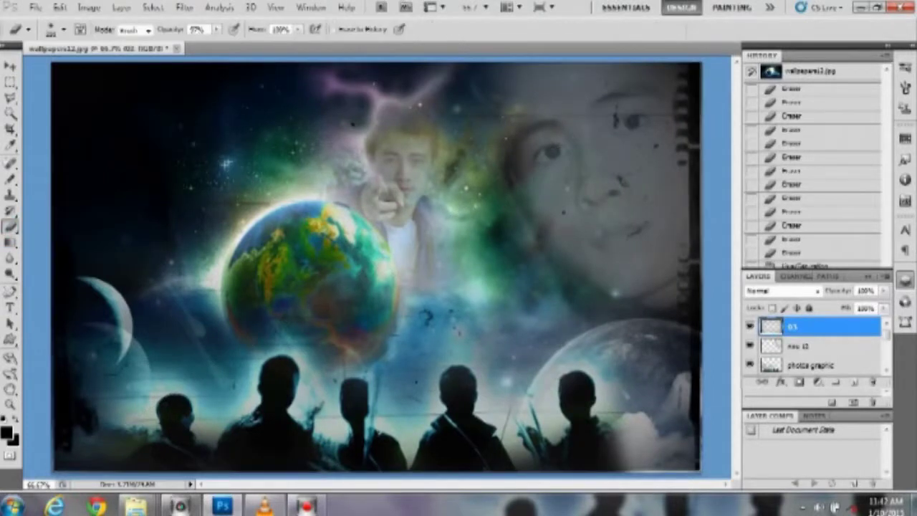
# Save the image as a JPEG named 'new works'
pyautogui.click(36, 9)
pyautogui.click(52, 215)
pyautogui.click(483, 323)
pyautogui.click(184, 415)
pyautogui.write('new works')
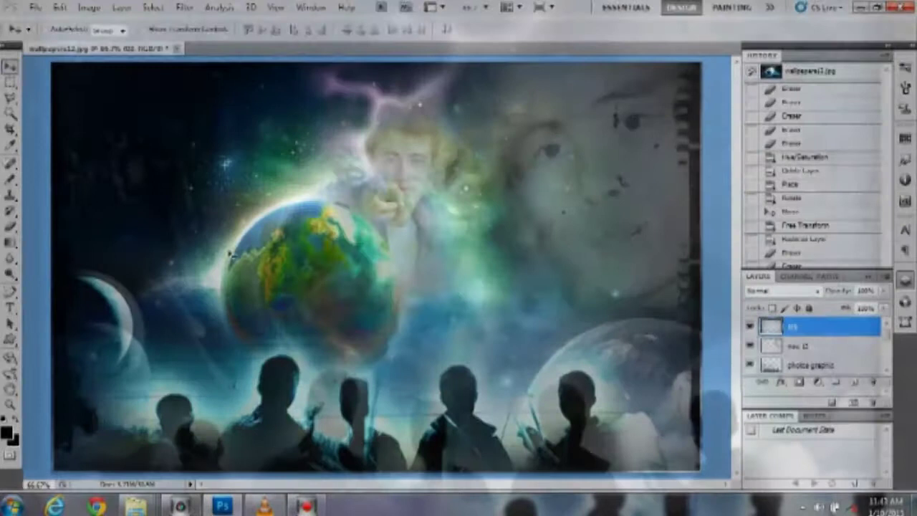